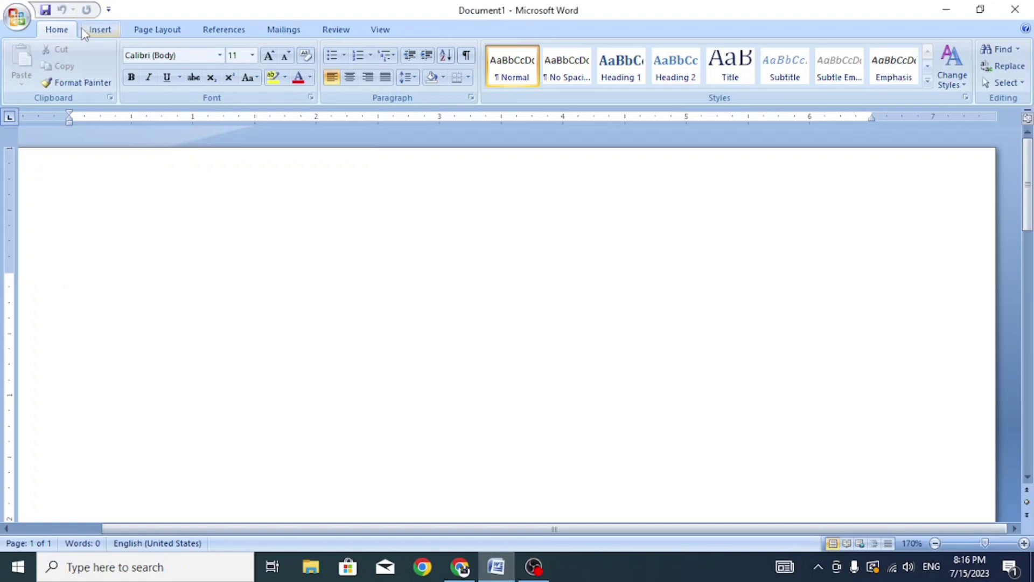
# Switch to the Insert ribbon and zoom the blank page out from 170% to 100%
pyautogui.click(100, 34)
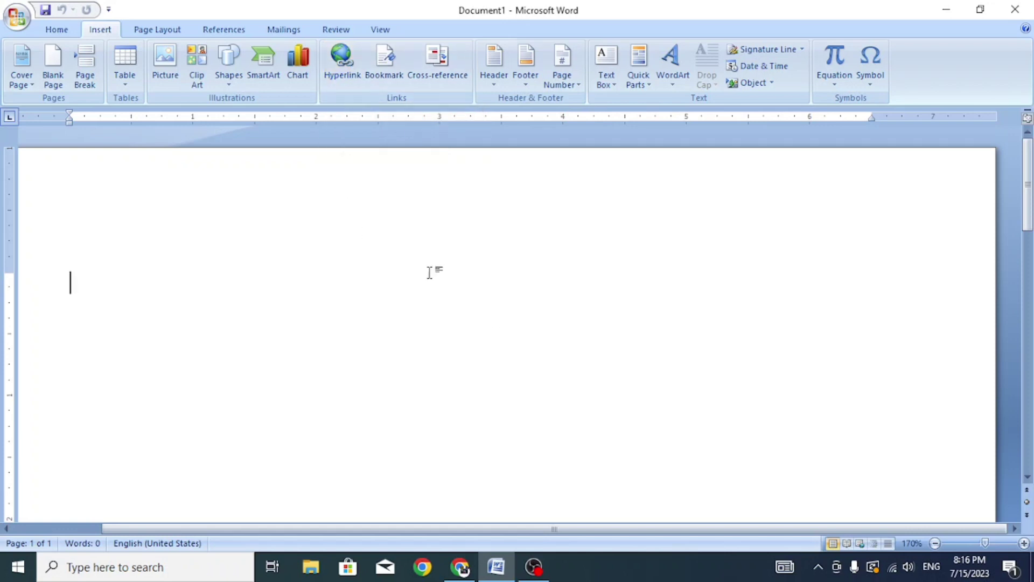
pyautogui.click(936, 543)
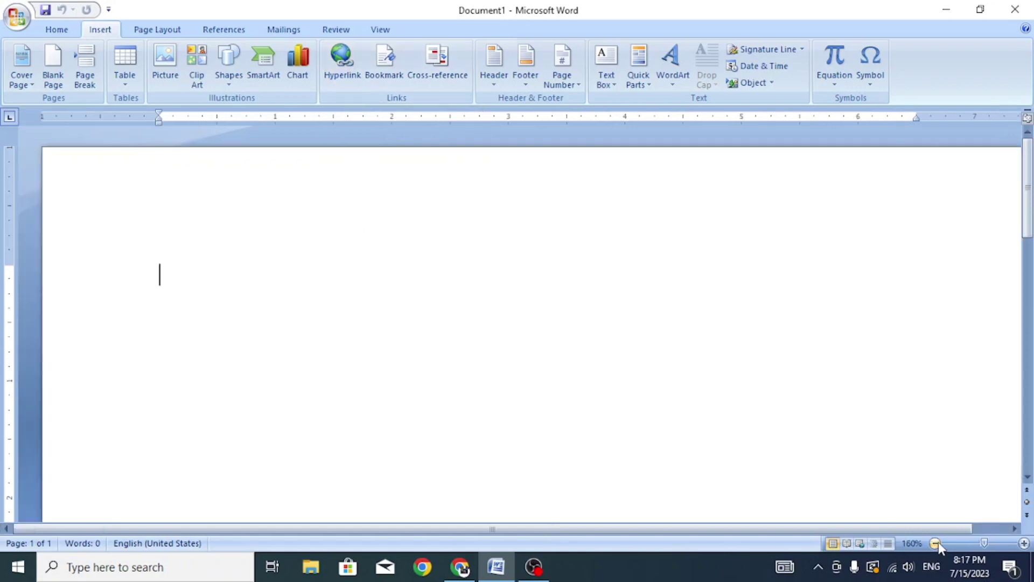
pyautogui.click(936, 543)
pyautogui.click(936, 543)
pyautogui.click(936, 543)
pyautogui.click(936, 542)
pyautogui.click(936, 542)
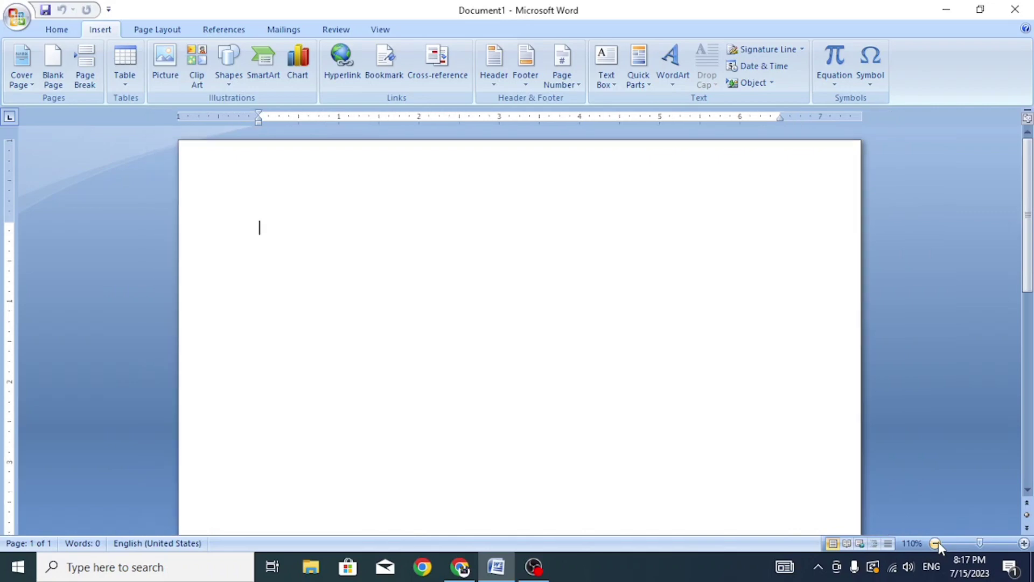
pyautogui.click(936, 543)
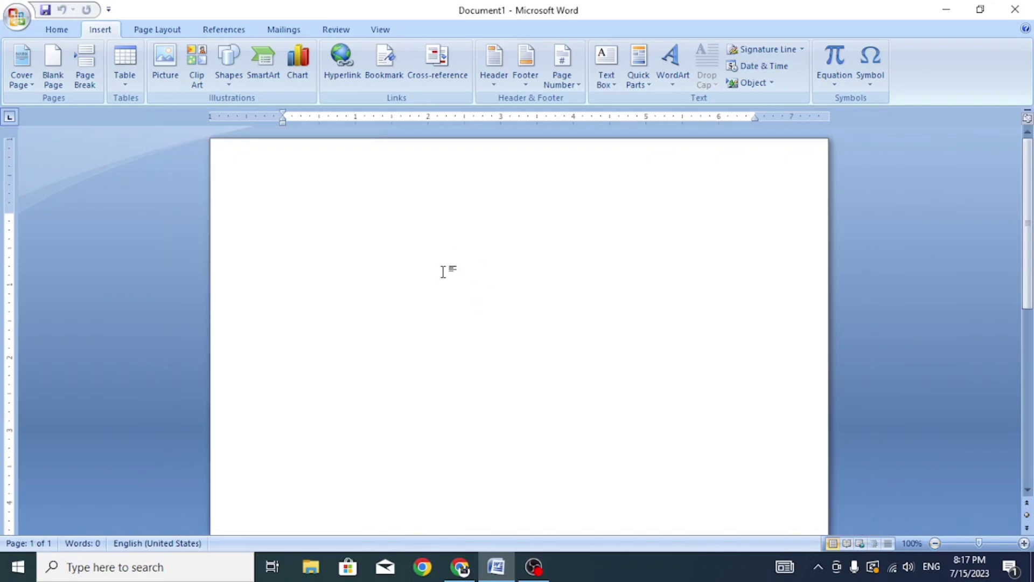
# Google pankaj98 in Chrome, open the Pankaj 98 Education website, then return to Word
pyautogui.click(460, 566)
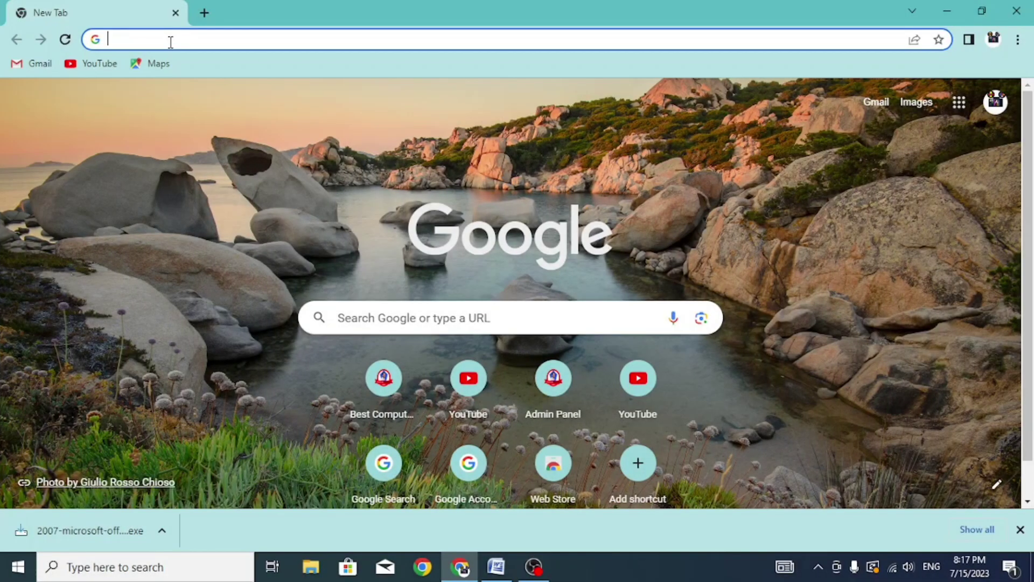
pyautogui.write('pan')
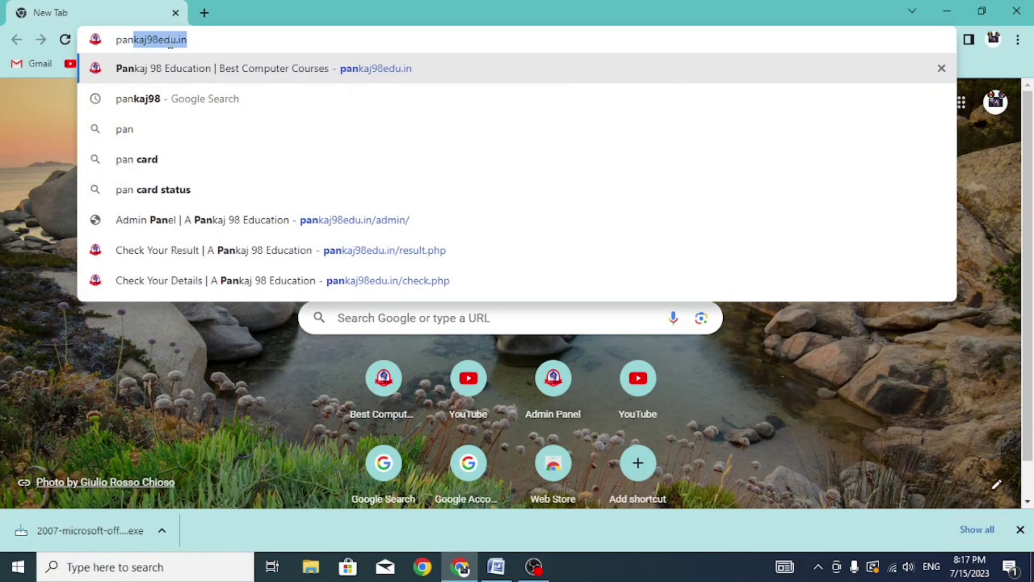
pyautogui.write('kaj98')
pyautogui.press('BackSpace')
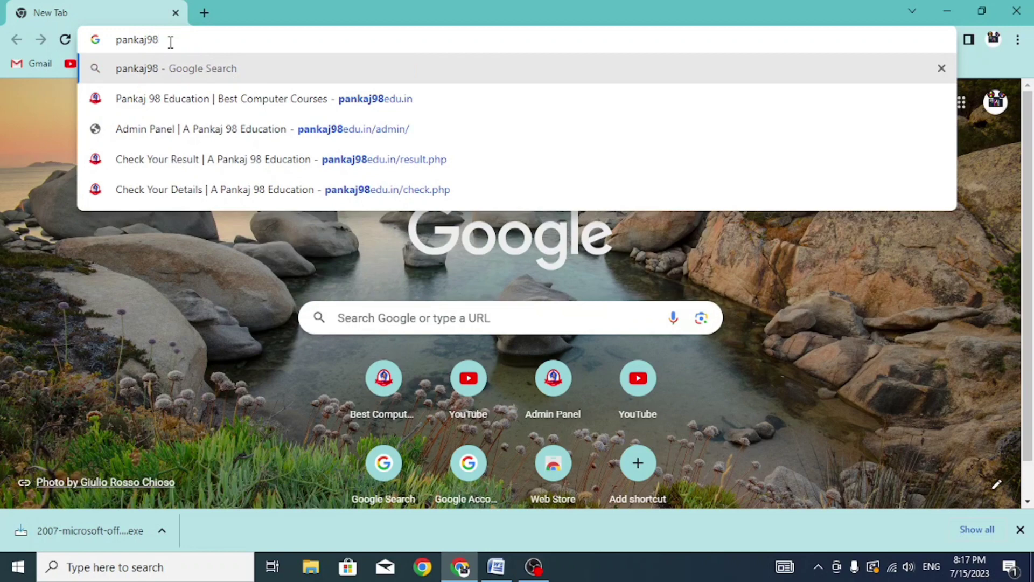
pyautogui.press('Return')
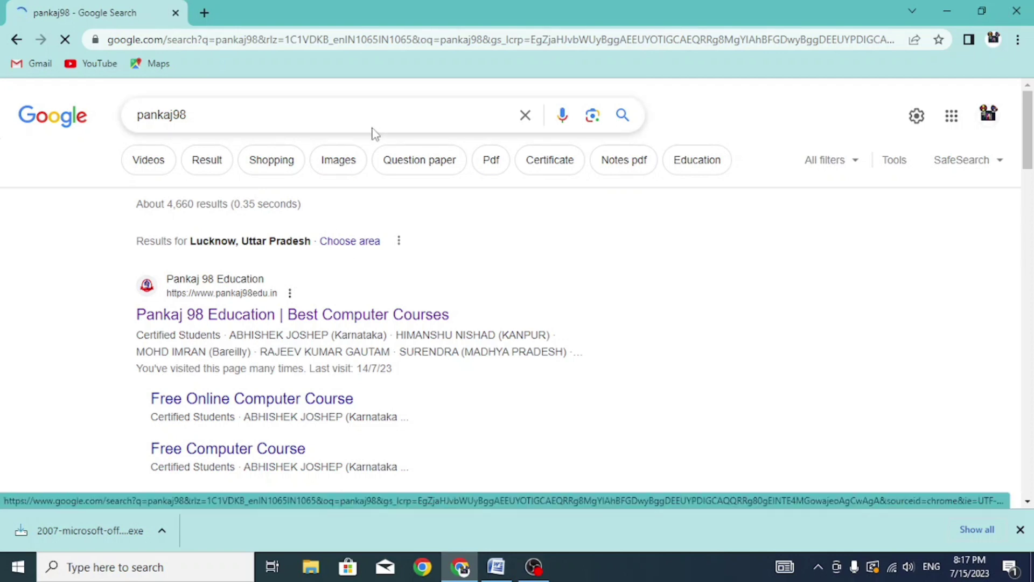
pyautogui.click(346, 314)
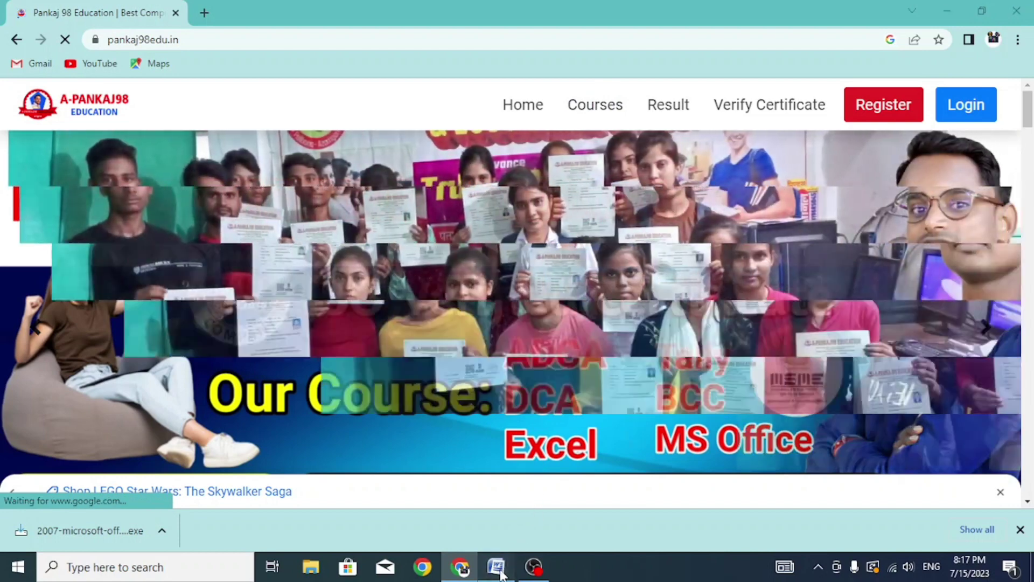
pyautogui.click(498, 564)
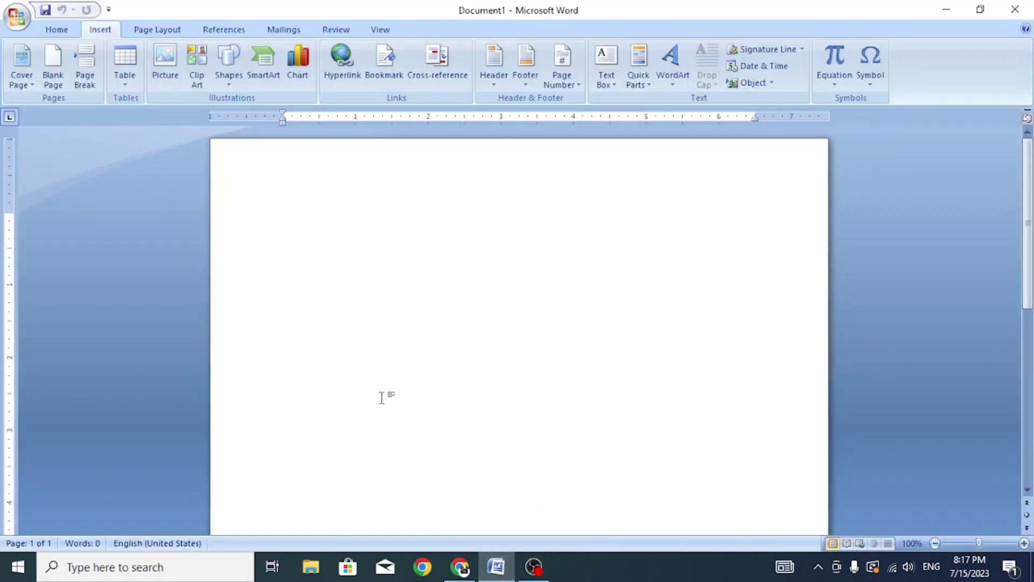
# Type Home as the first line, and close the ad covering the website in Chrome
pyautogui.write('Home')
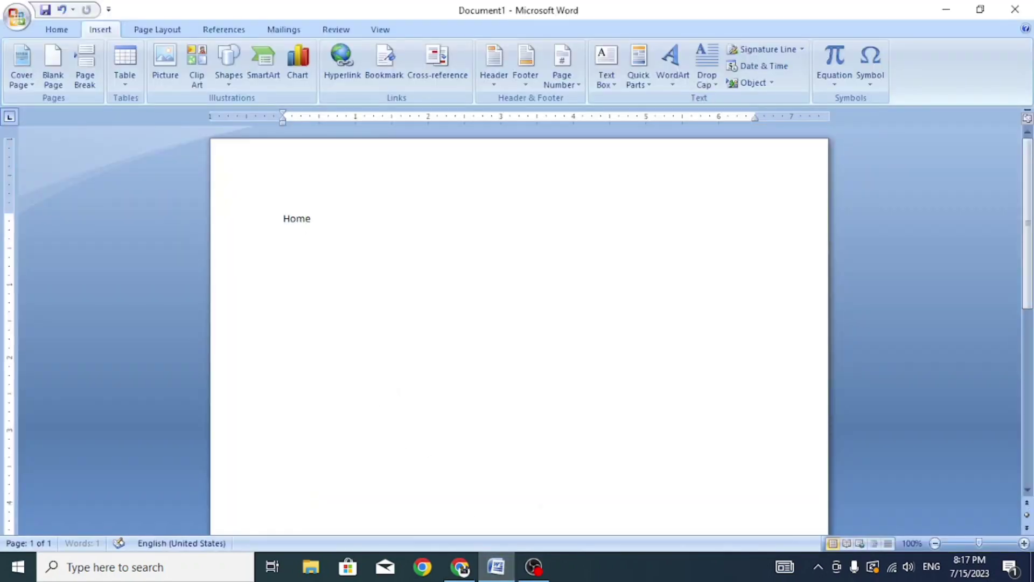
pyautogui.press('Return')
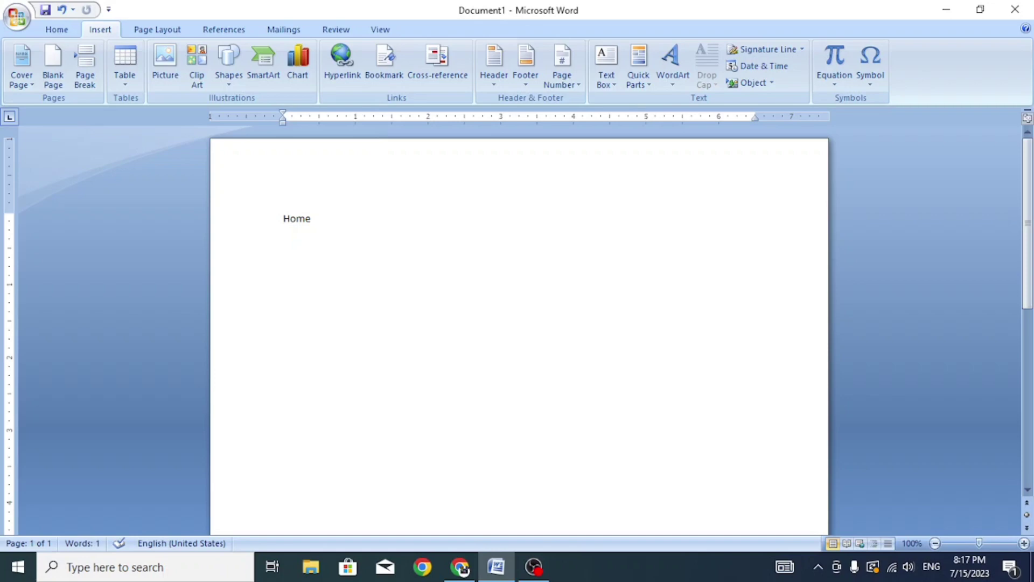
pyautogui.click(461, 568)
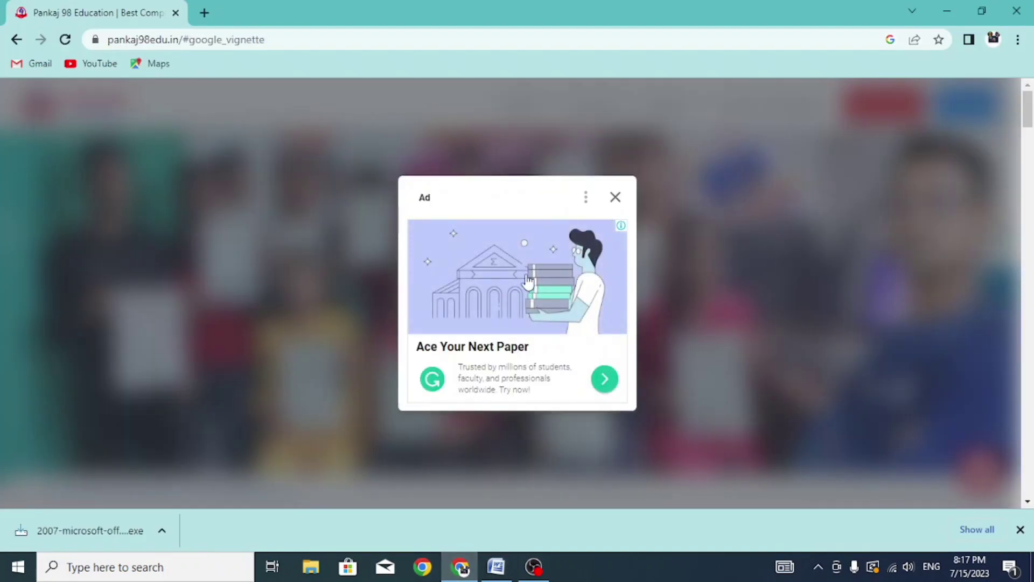
pyautogui.click(615, 197)
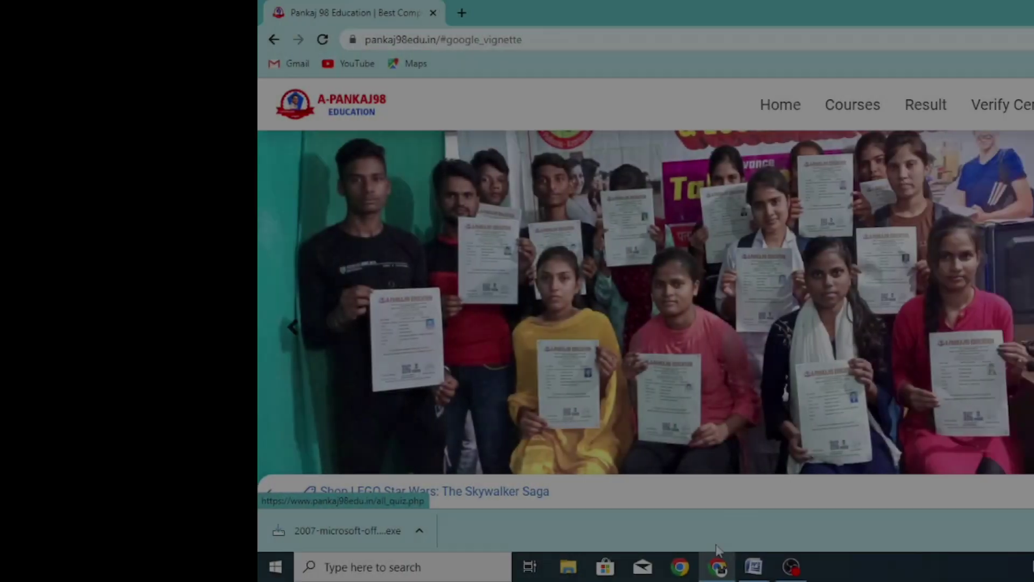
pyautogui.click(496, 567)
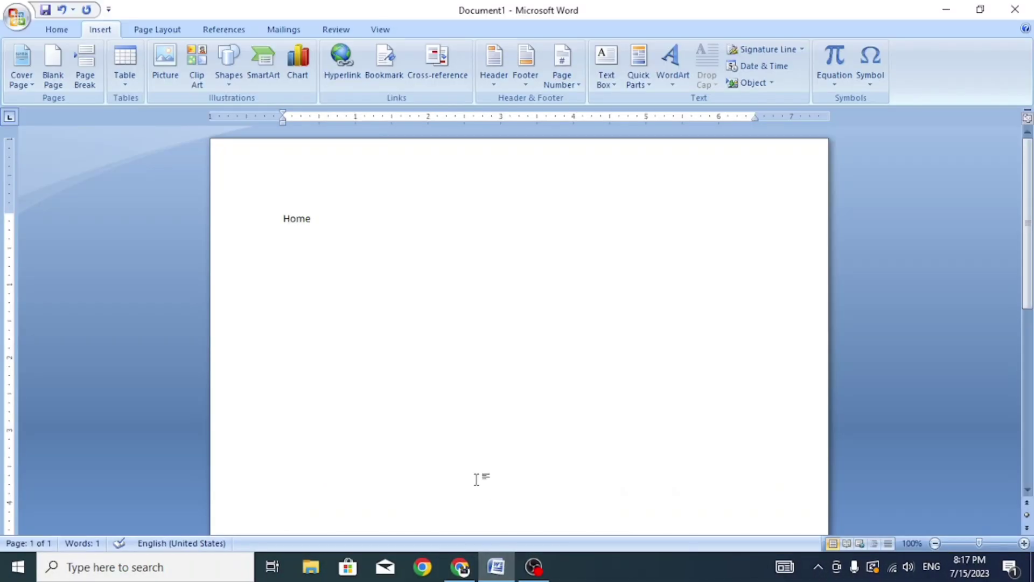
# Add Courses, Results, Verified Certificate, Registration and Login on separate lines
pyautogui.write('Courses')
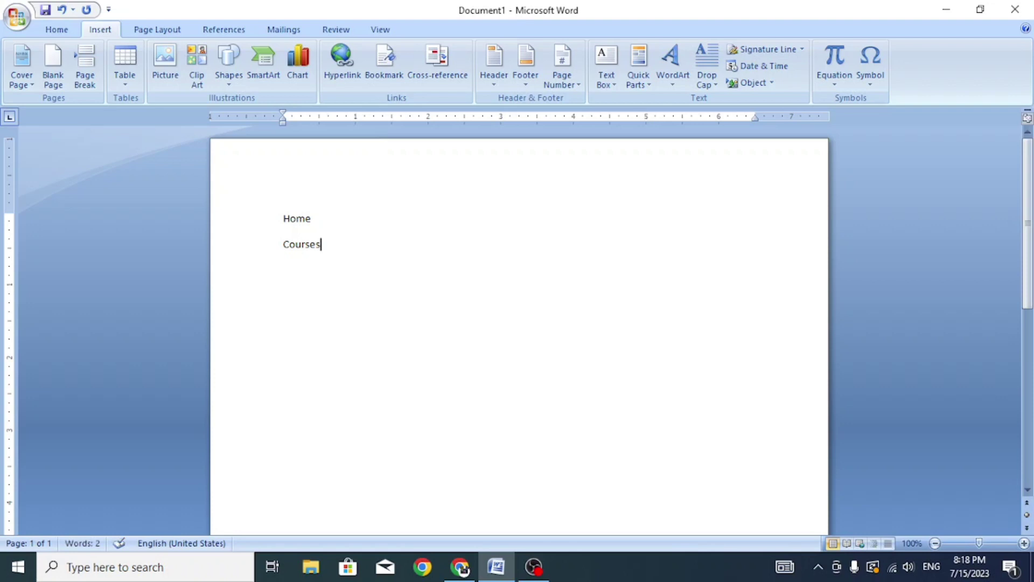
pyautogui.press('Return')
pyautogui.write('Re')
pyautogui.write('lts')
pyautogui.press('Return')
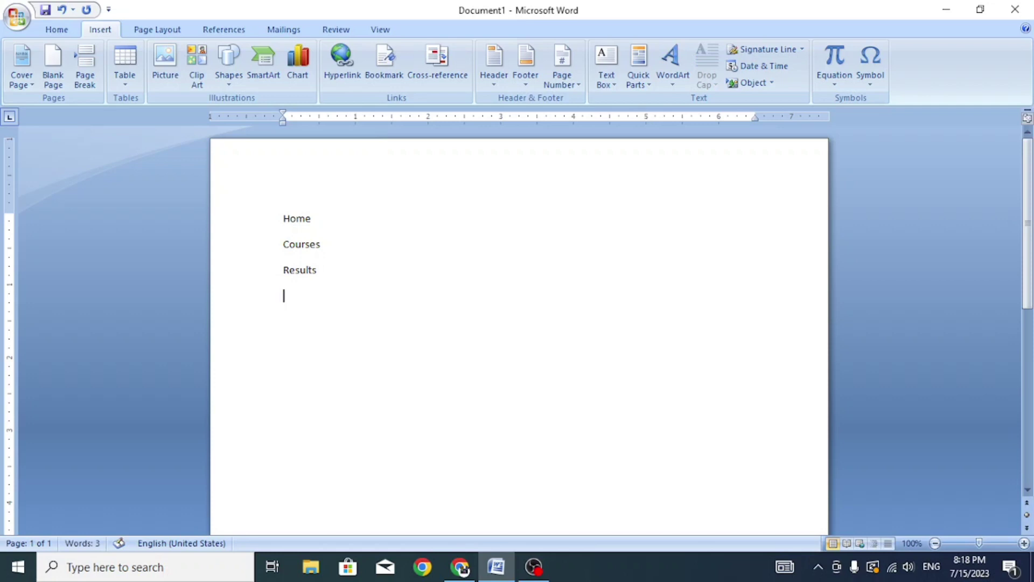
pyautogui.write('Verif')
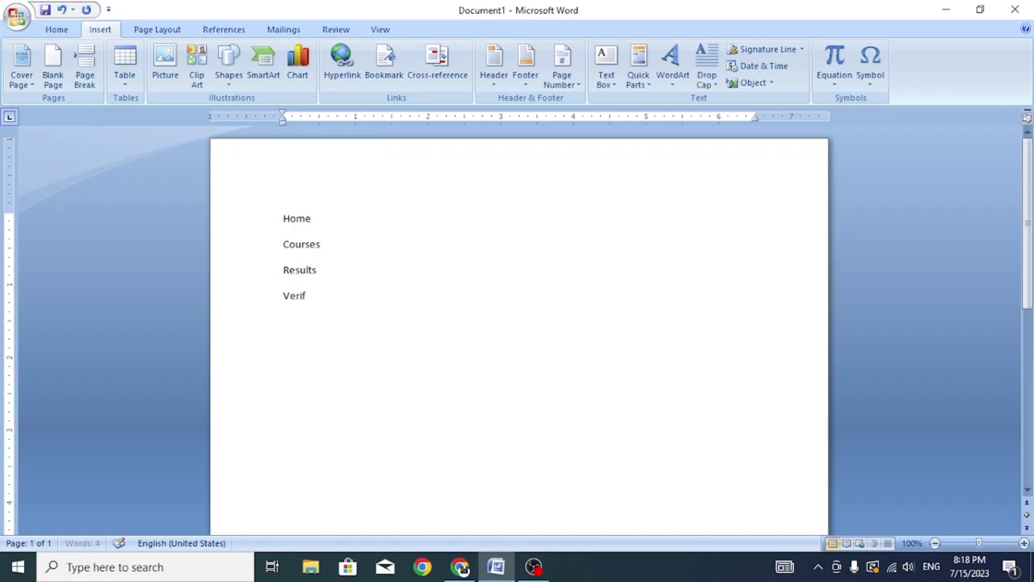
pyautogui.write('i')
pyautogui.write('ed Cer')
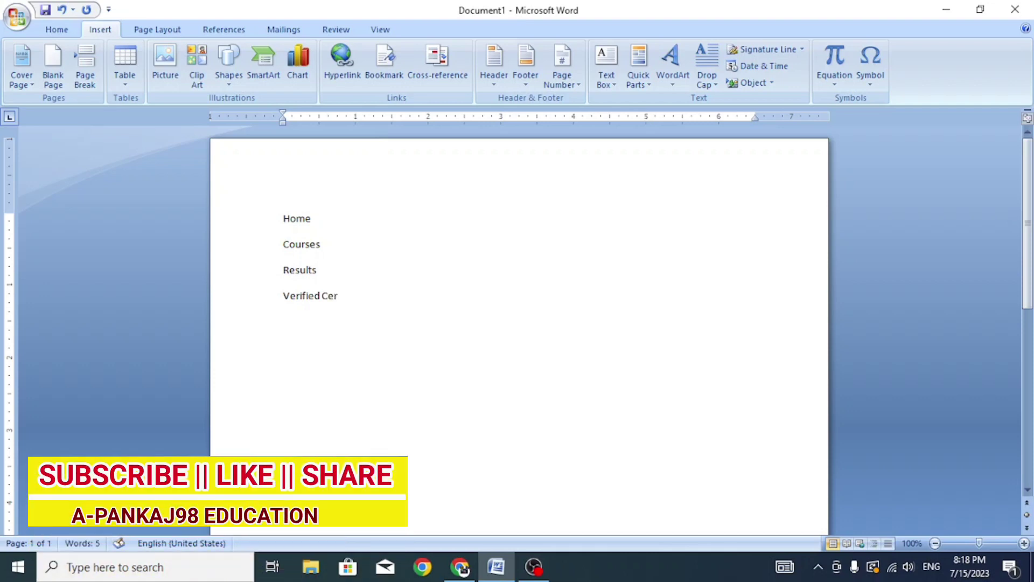
pyautogui.write('tificate')
pyautogui.press('Return')
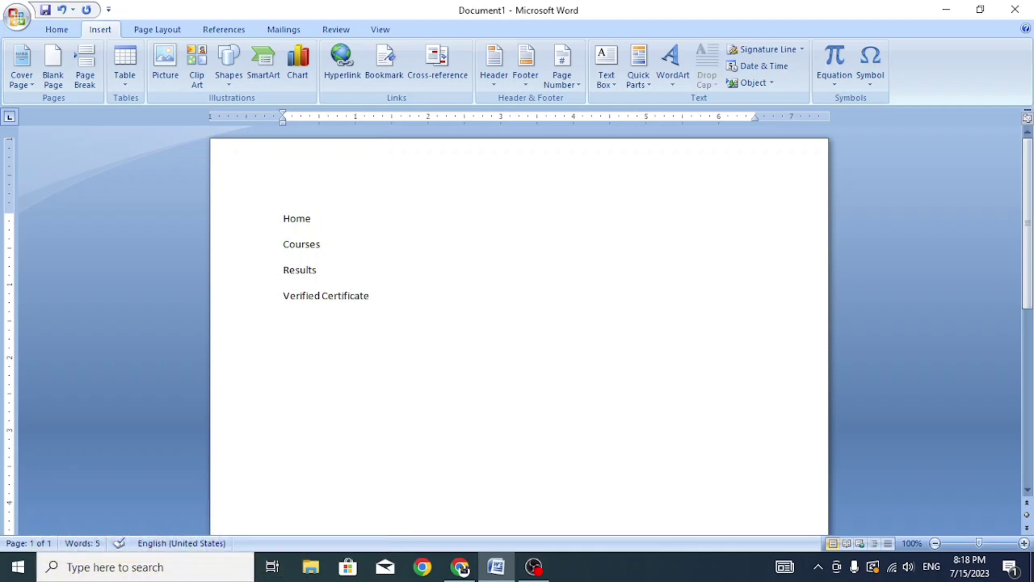
pyautogui.write('Regist')
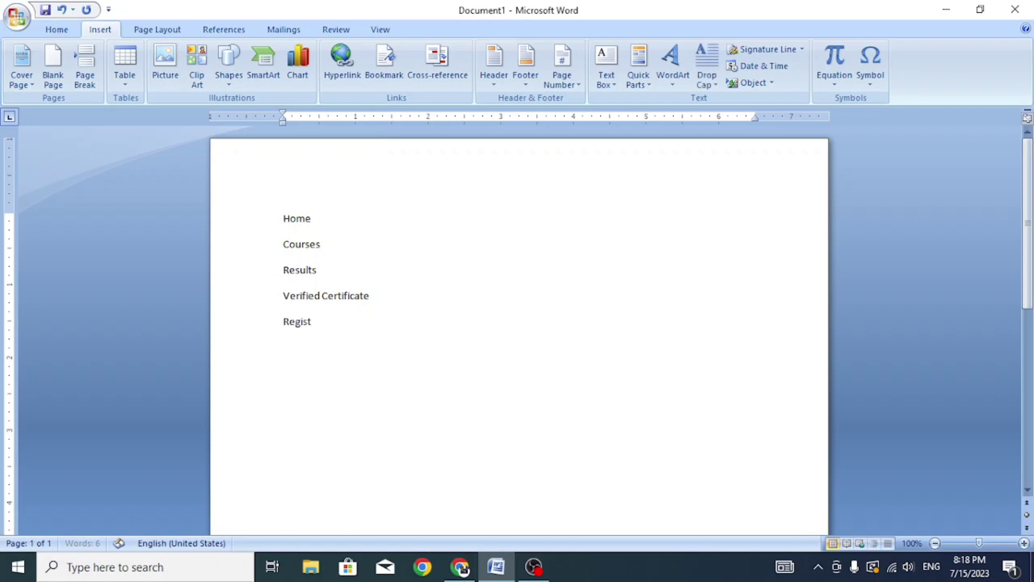
pyautogui.write('ra')
pyautogui.write('tion')
pyautogui.press('Return')
pyautogui.write('L')
pyautogui.write('ogin')
pyautogui.press('Return')
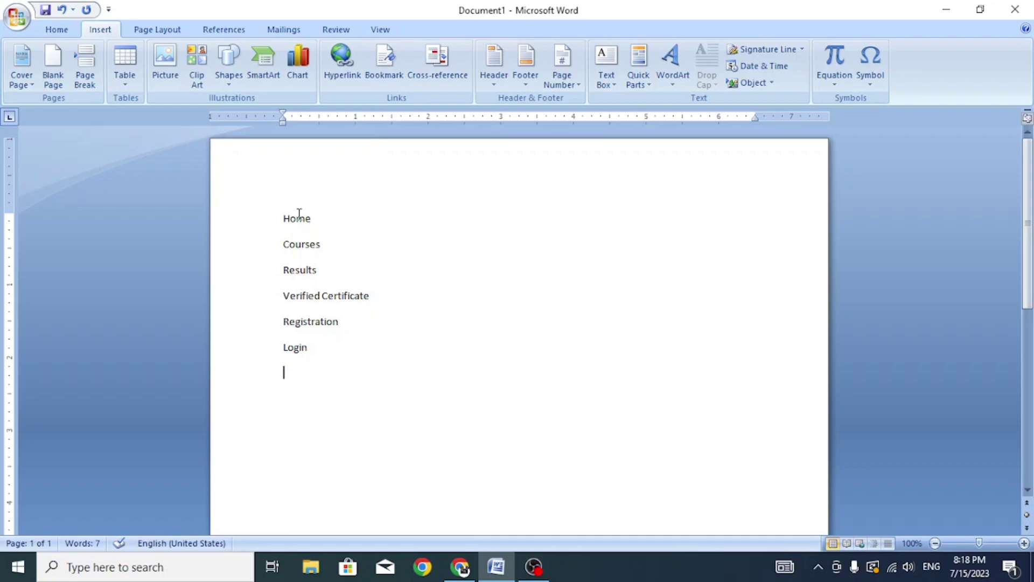
pyautogui.click(460, 565)
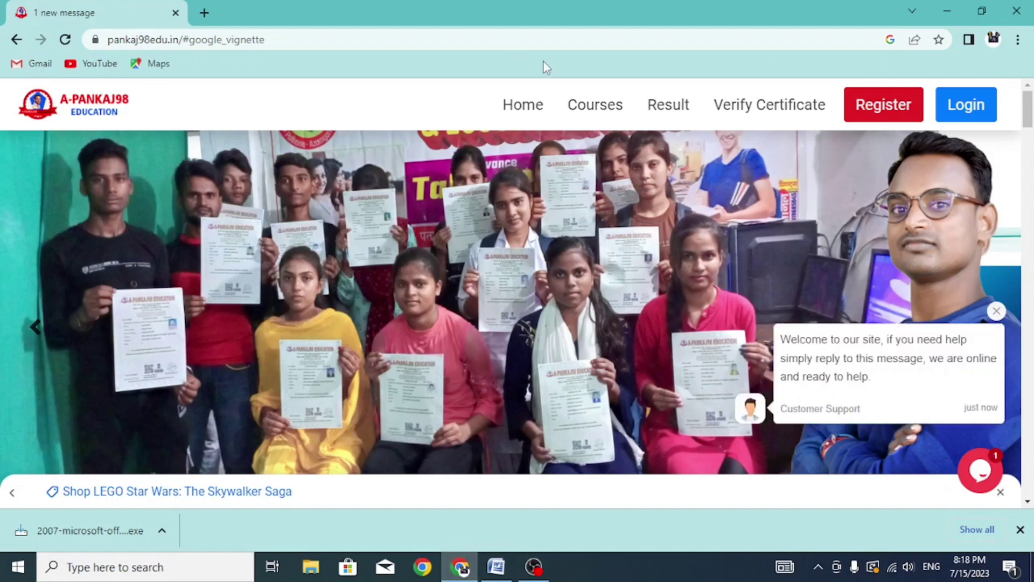
# View the site's Result page, go back to Home and select its web address
pyautogui.click(677, 114)
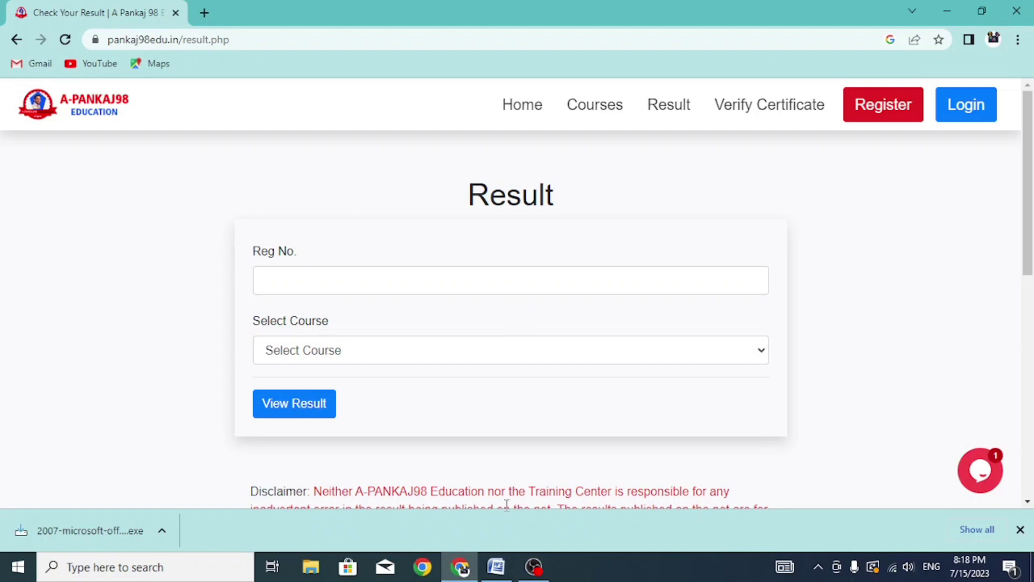
pyautogui.click(520, 109)
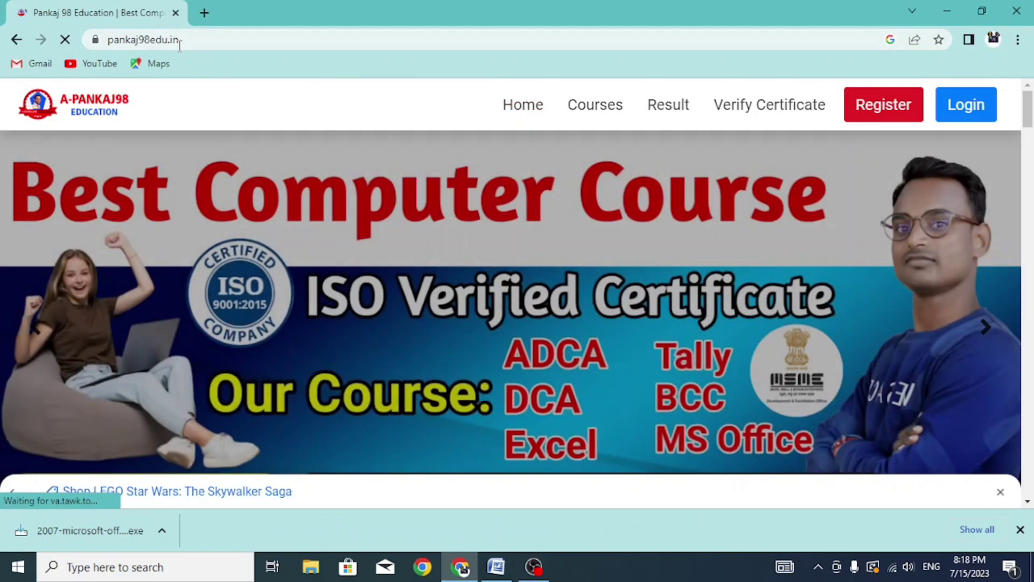
pyautogui.click(144, 42)
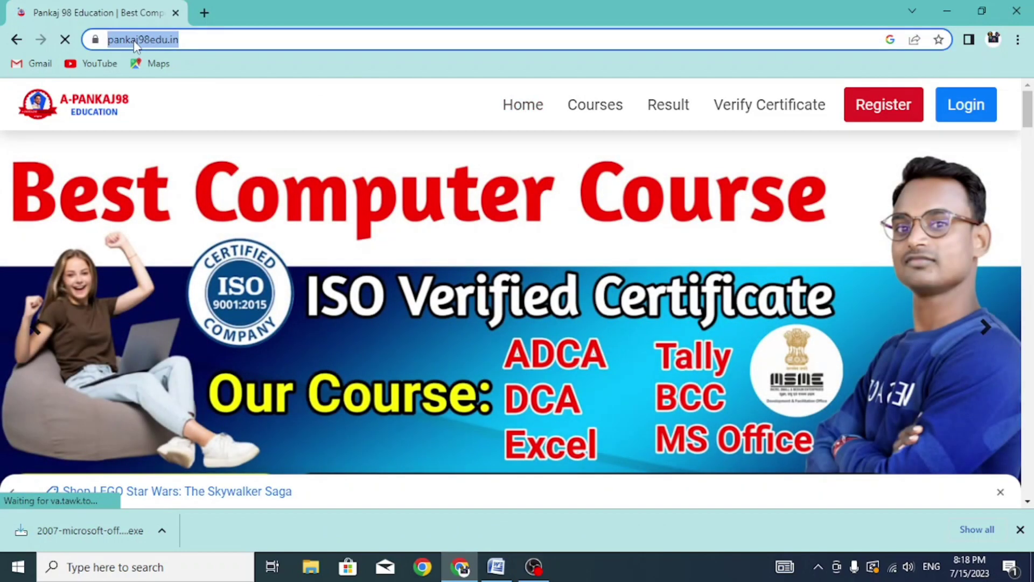
pyautogui.click(496, 566)
pyautogui.click(280, 218)
# Make all six menu lines bold and enlarge them to size 20
pyautogui.moveTo(280, 220); pyautogui.dragTo(386, 349)
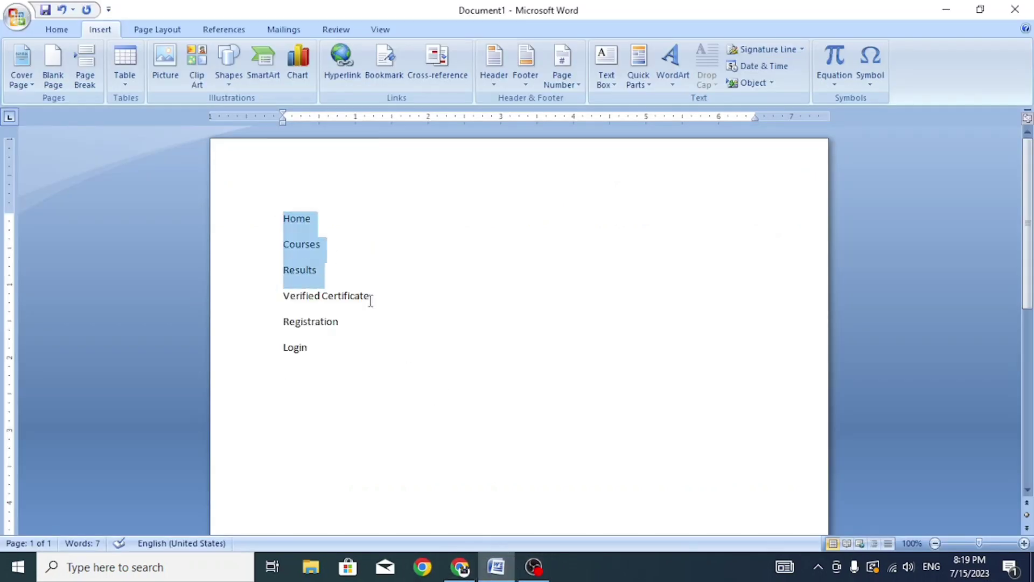
pyautogui.click(56, 30)
pyautogui.click(268, 56)
pyautogui.click(268, 56)
pyautogui.click(268, 56)
pyautogui.click(268, 56)
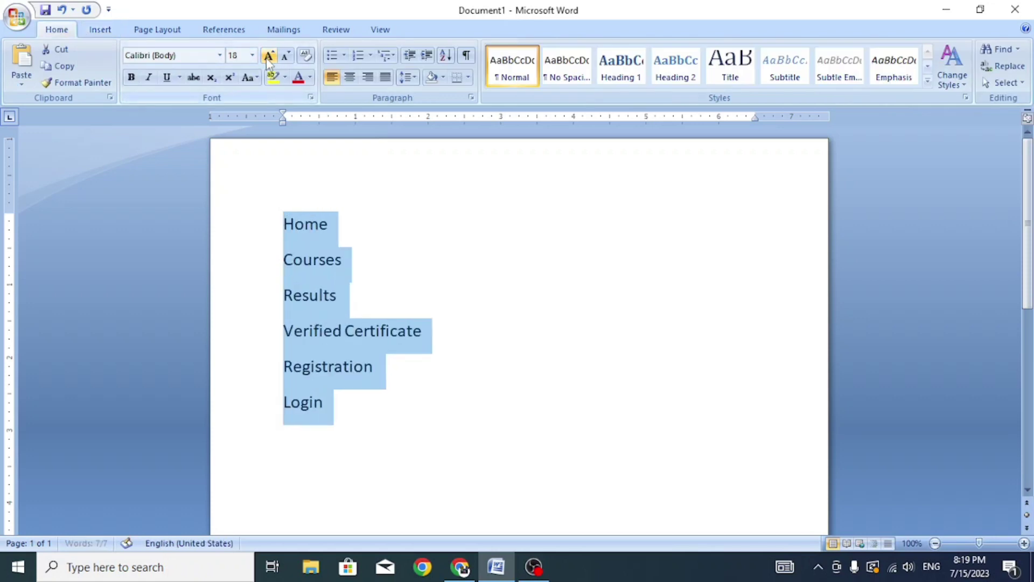
pyautogui.click(268, 56)
pyautogui.click(131, 77)
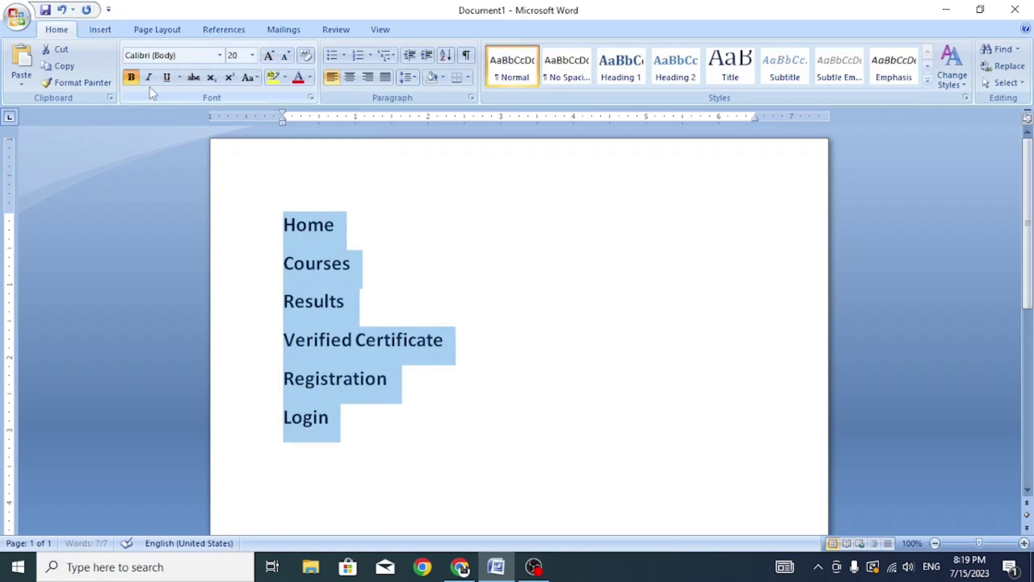
pyautogui.click(354, 222)
pyautogui.press('Home')
pyautogui.hotkey('shift', 'Down')
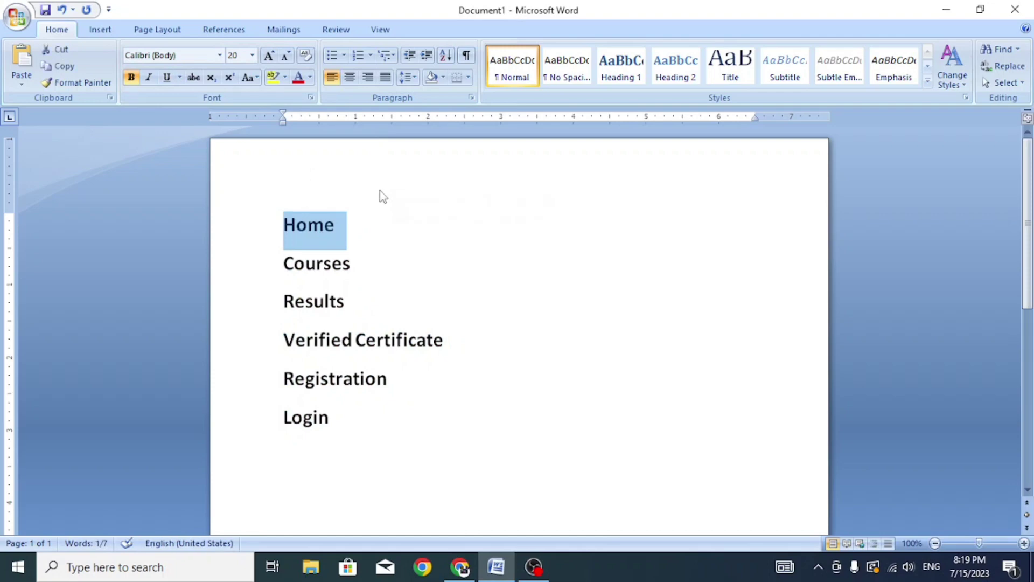
pyautogui.hotkey('ctrl', 'k')
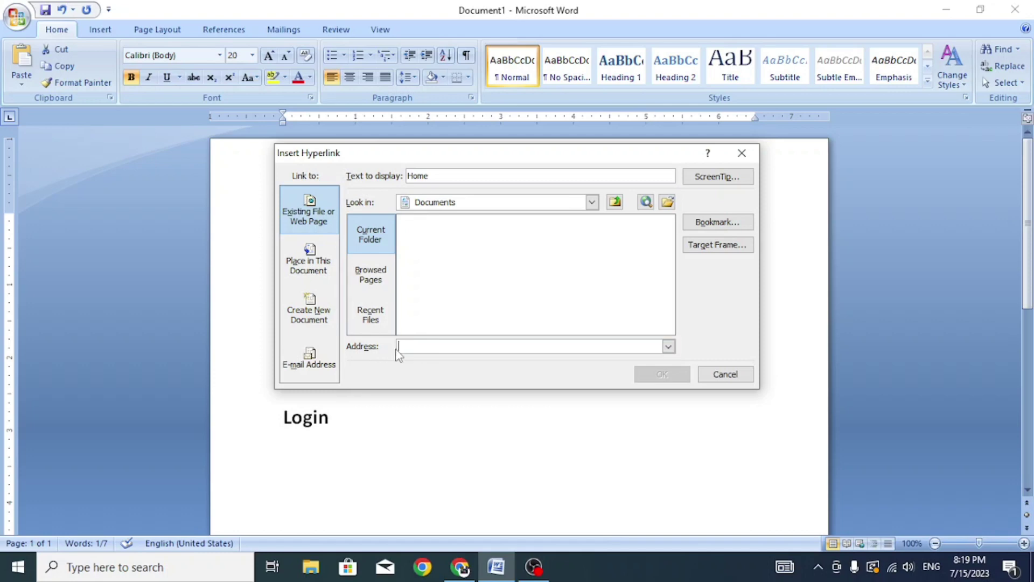
pyautogui.write('https://www.pankaj98edu.in/')
pyautogui.click(647, 384)
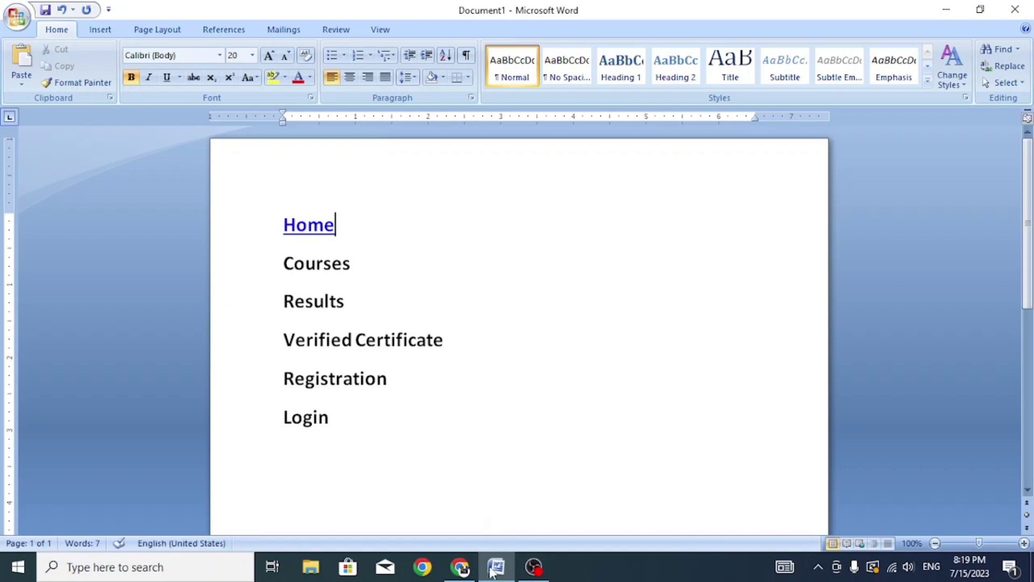
# Open the site's Our Courses page and select its courses.php address
pyautogui.moveTo(460, 566)
pyautogui.click(458, 495)
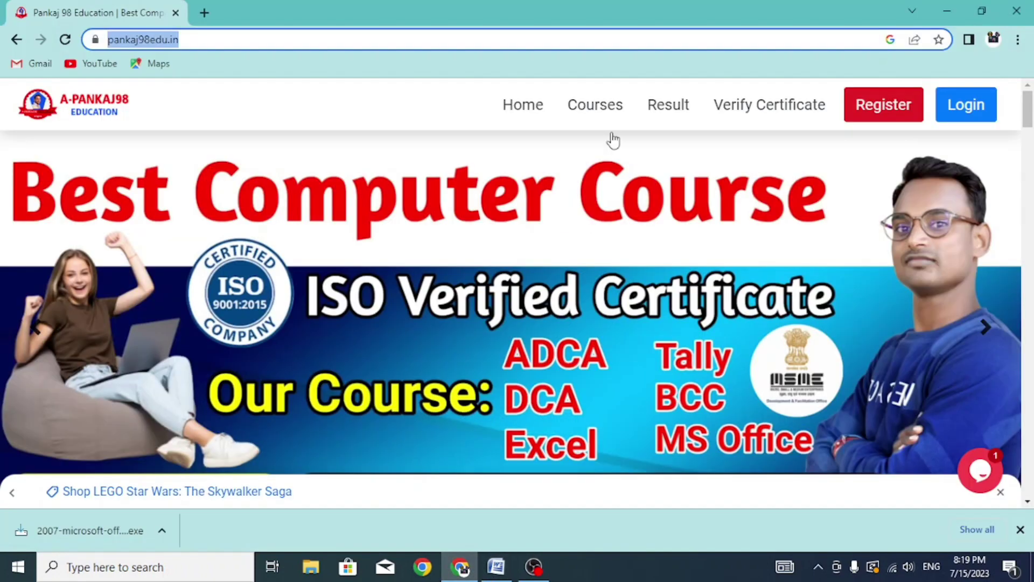
pyautogui.click(595, 106)
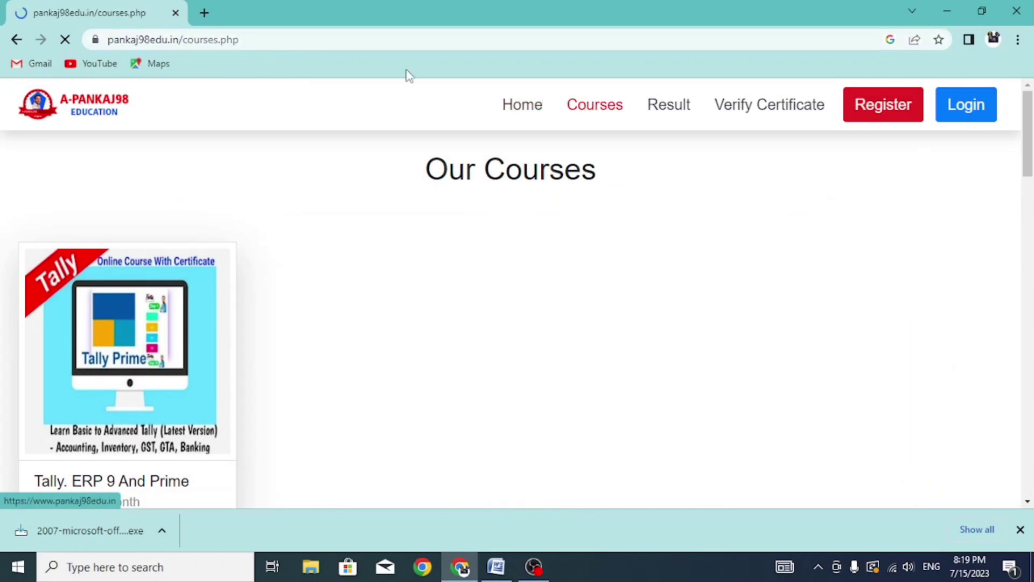
pyautogui.click(210, 41)
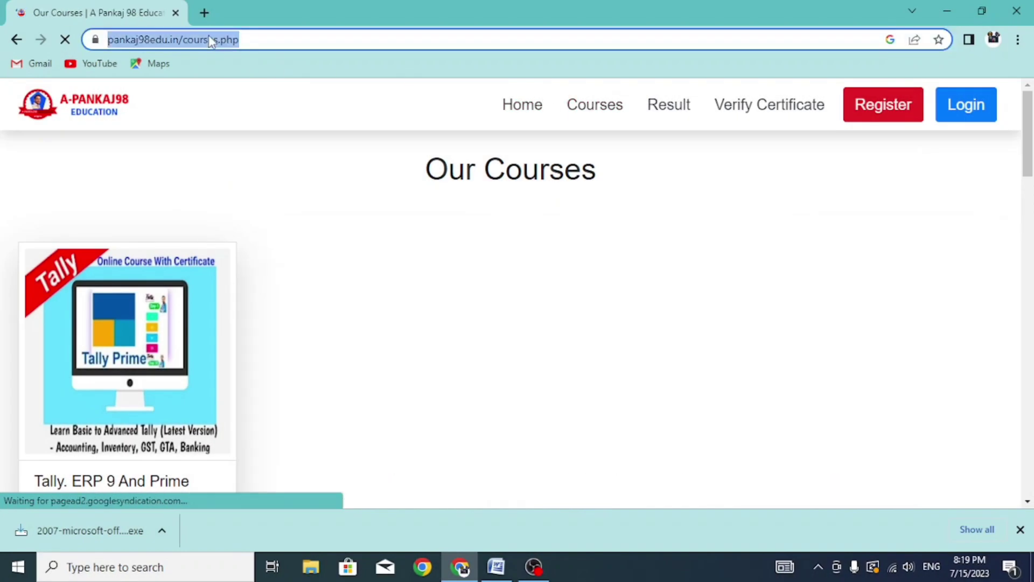
pyautogui.click(490, 566)
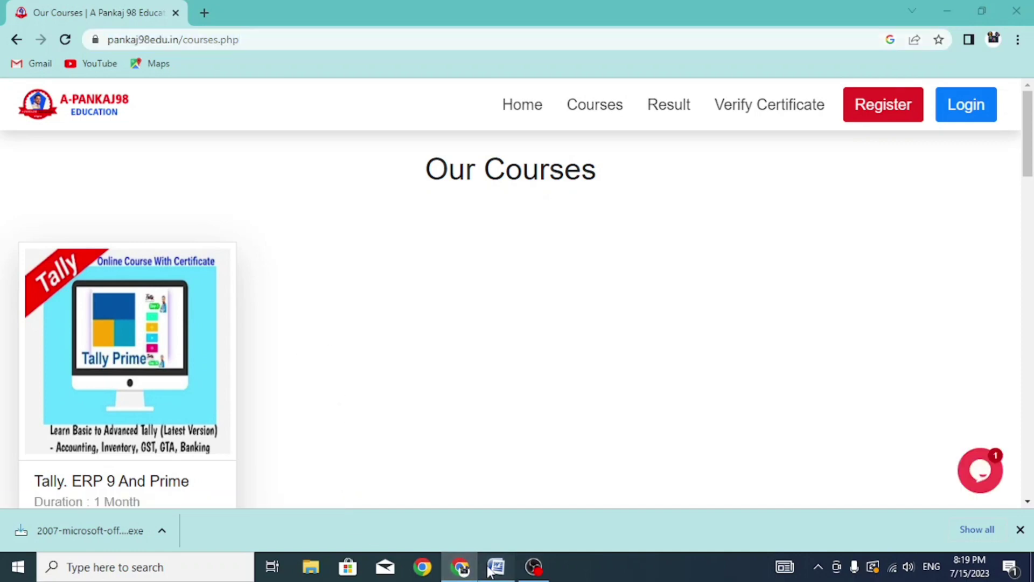
pyautogui.moveTo(353, 268); pyautogui.dragTo(283, 265)
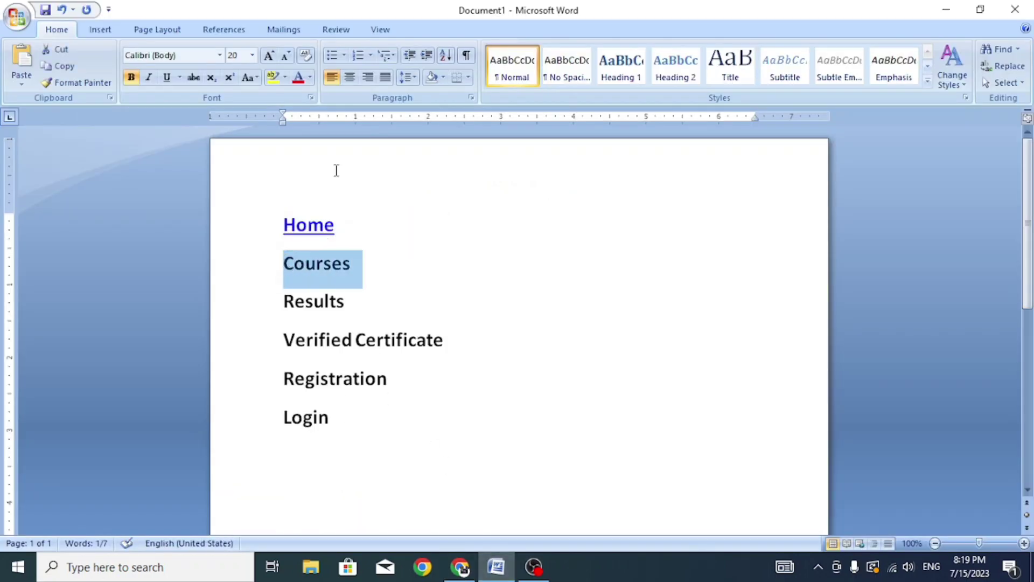
pyautogui.hotkey('ctrl', 'k')
pyautogui.write('https://www.pankaj98edu.in/courses.php')
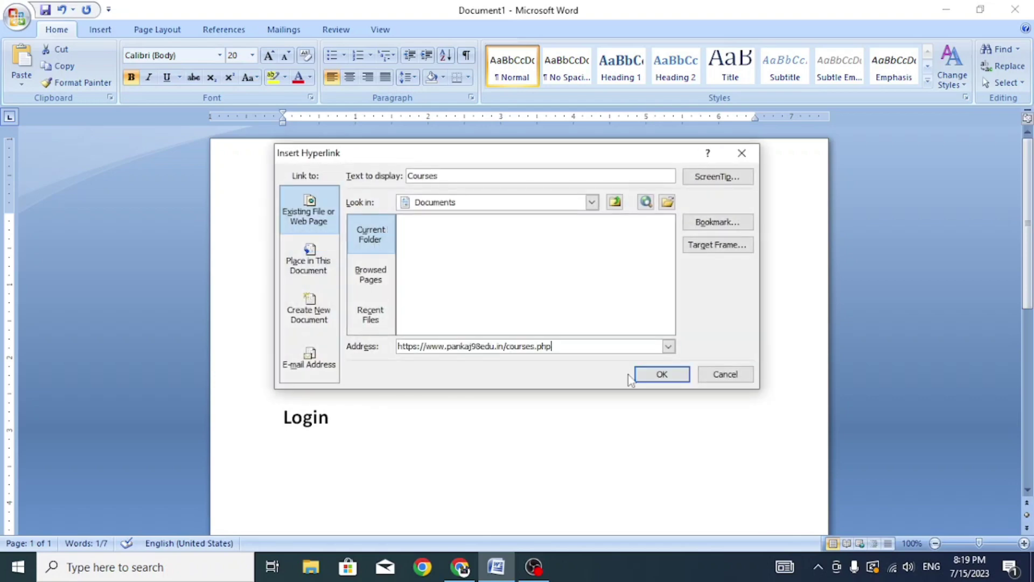
pyautogui.click(646, 375)
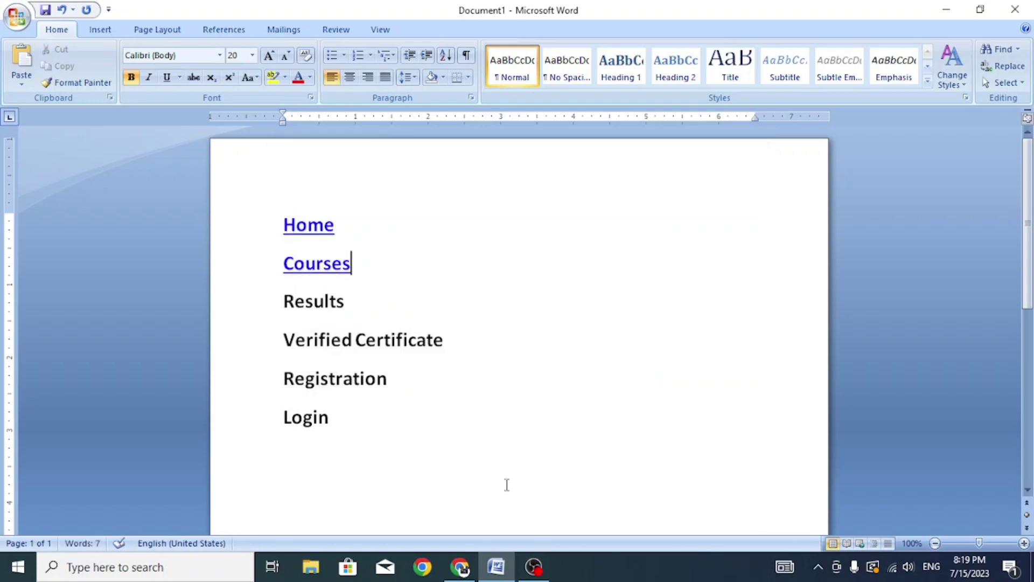
pyautogui.click(460, 566)
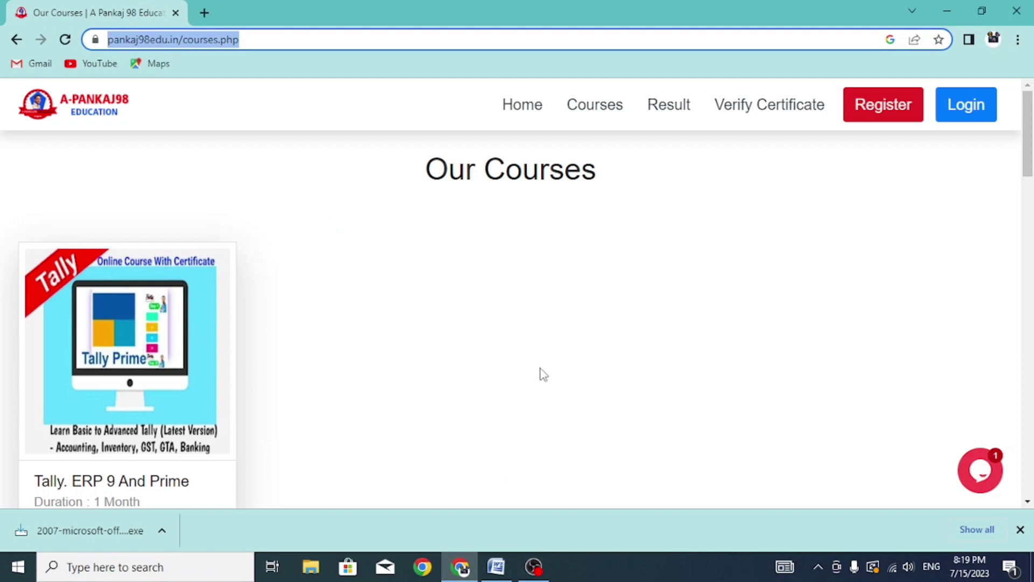
# Open the site's Result page and select its pankaj98edu.in/result.php address
pyautogui.click(666, 106)
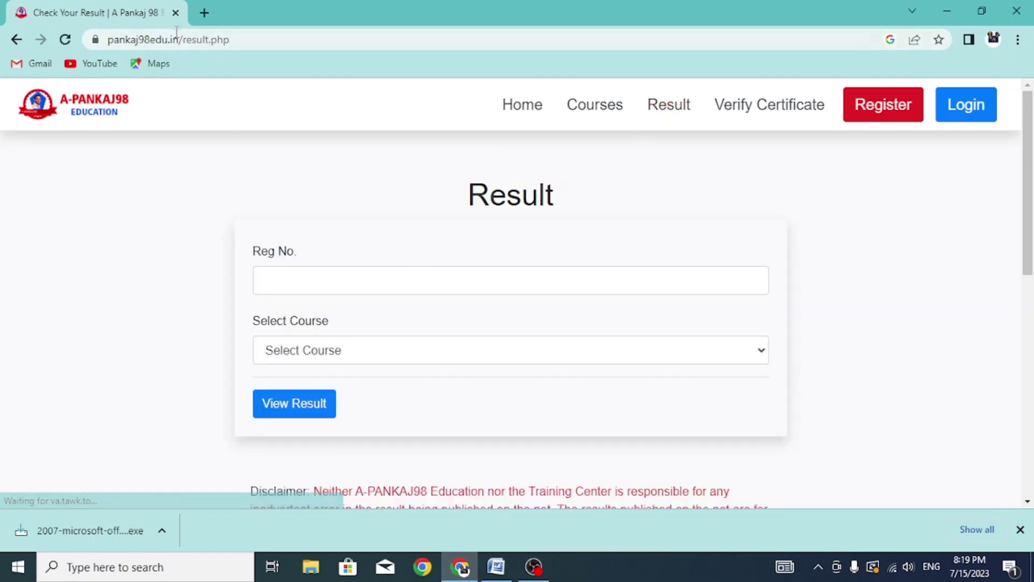
pyautogui.click(168, 42)
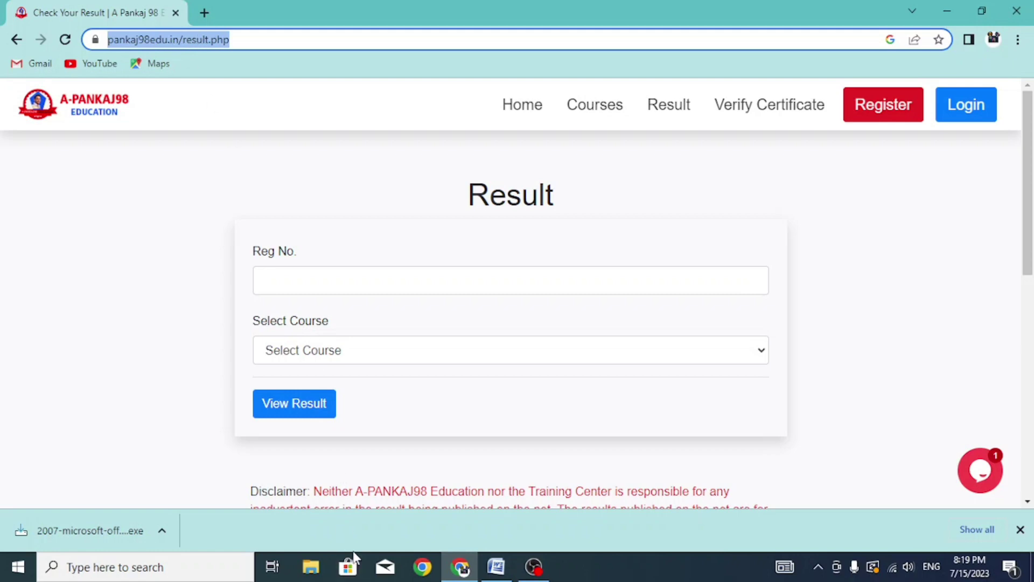
pyautogui.click(496, 566)
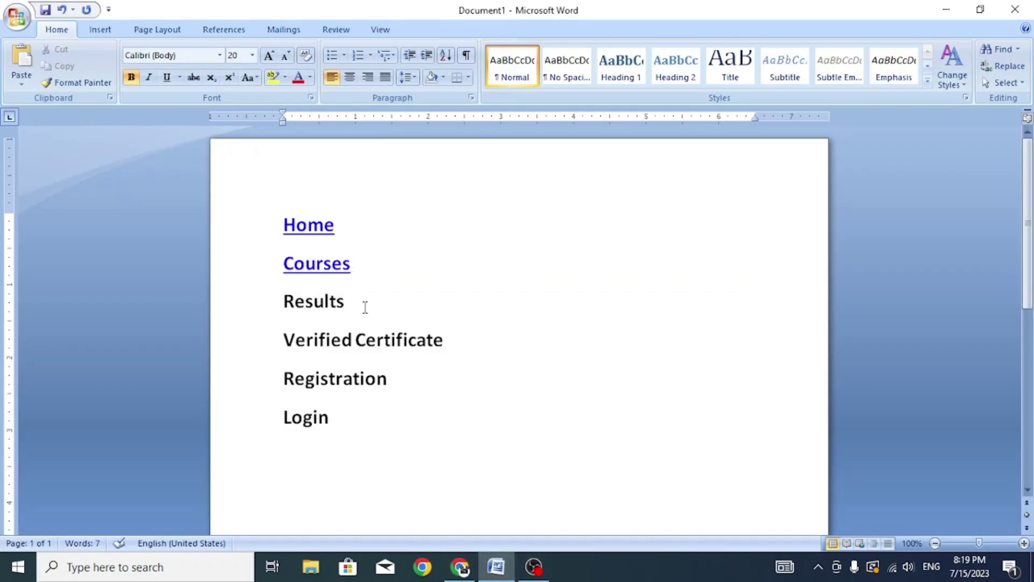
pyautogui.moveTo(345, 304); pyautogui.dragTo(249, 302)
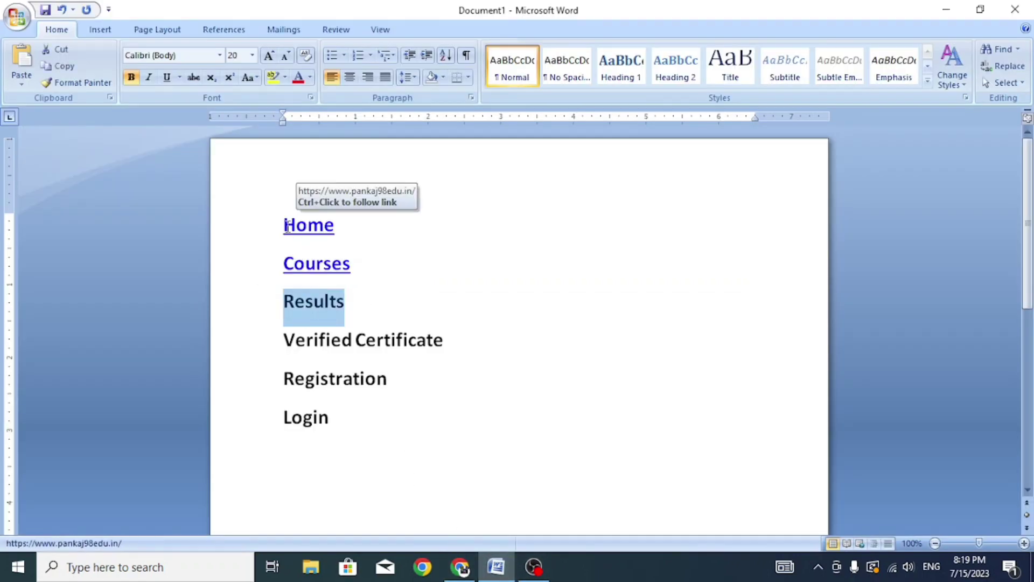
pyautogui.click(101, 29)
pyautogui.click(340, 79)
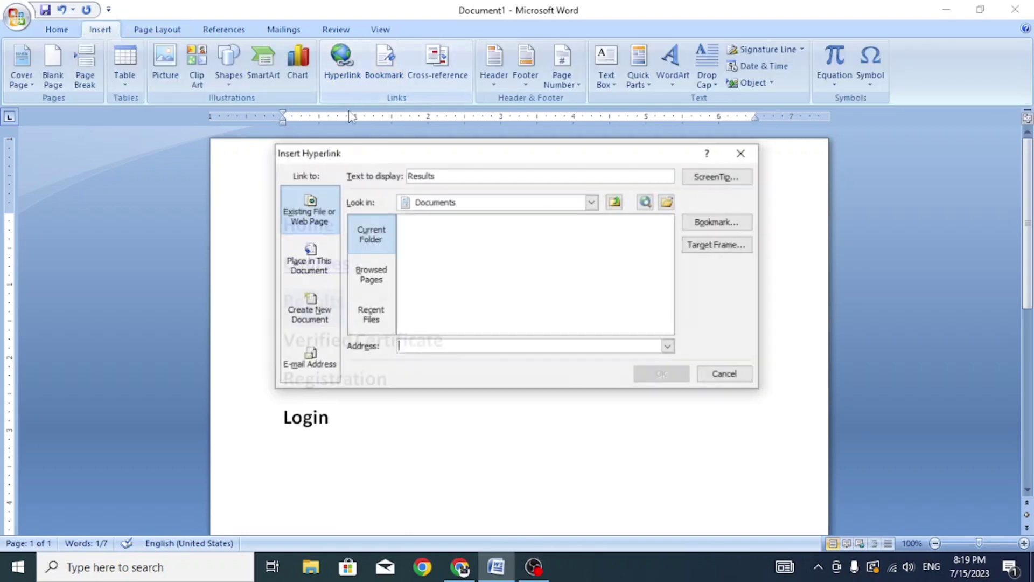
pyautogui.write('https://www.pankaj98edu.in/result.php')
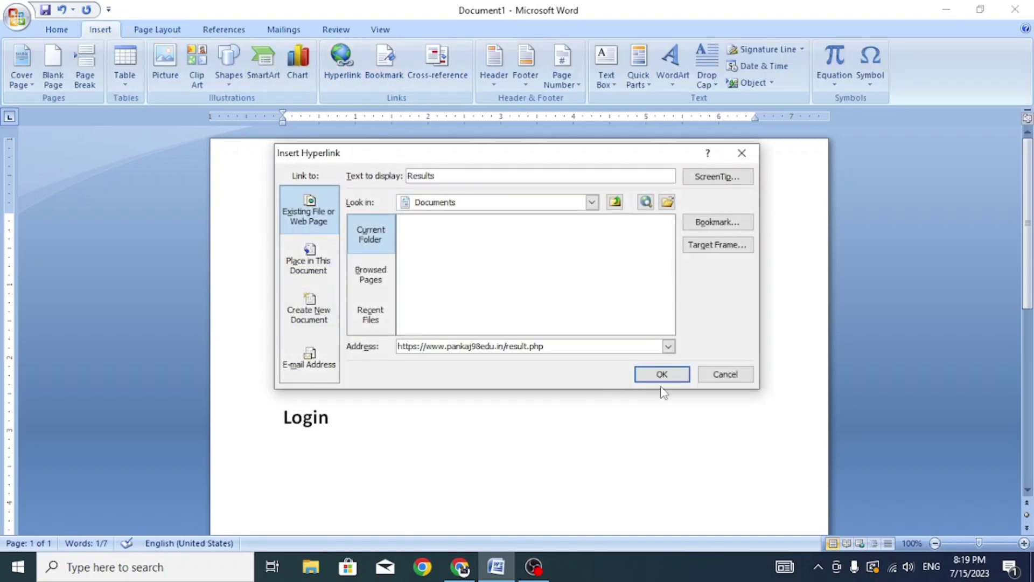
pyautogui.click(661, 375)
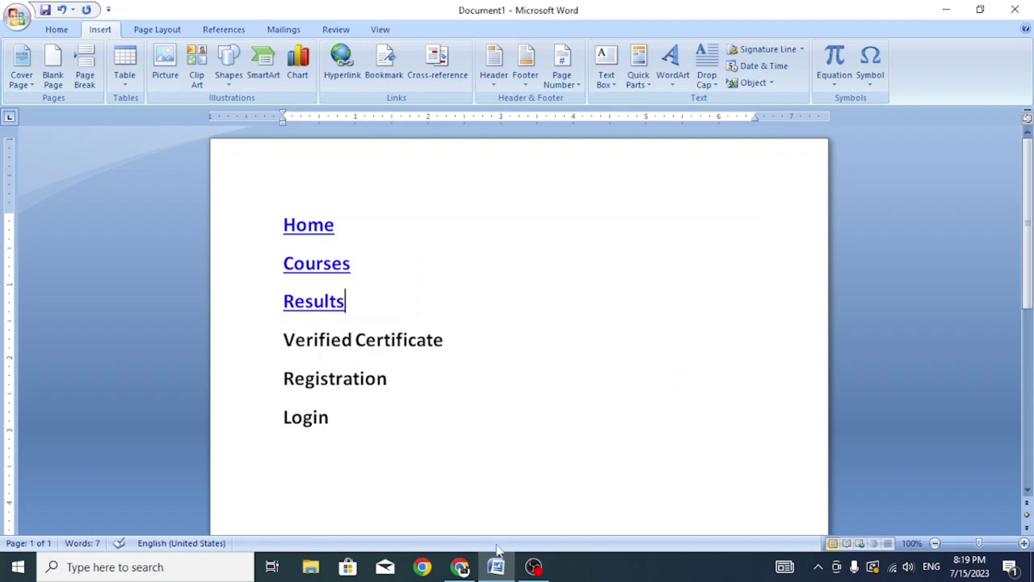
# Open the site's Certificate Verification page and select its address
pyautogui.click(460, 566)
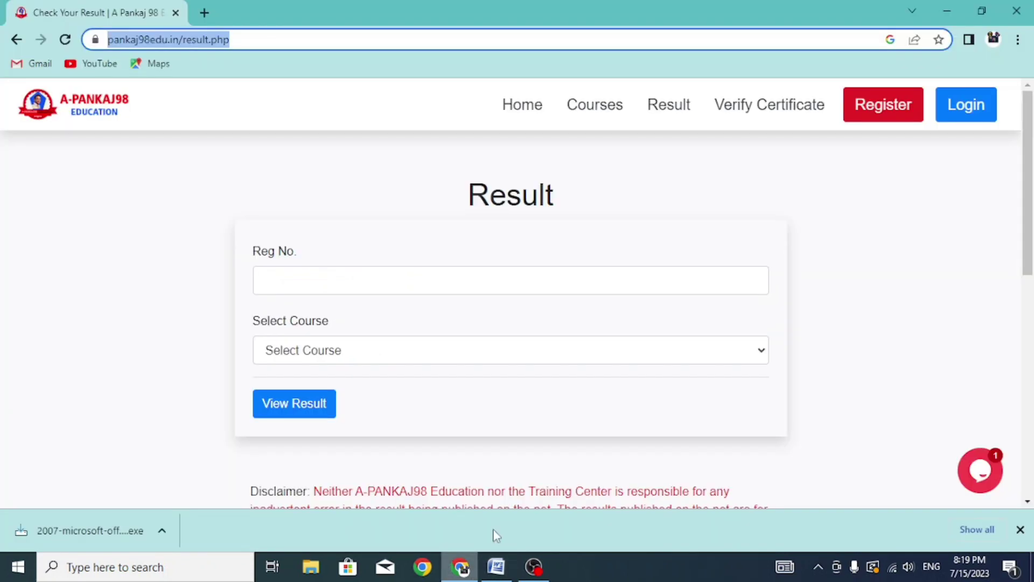
pyautogui.click(732, 107)
pyautogui.click(172, 42)
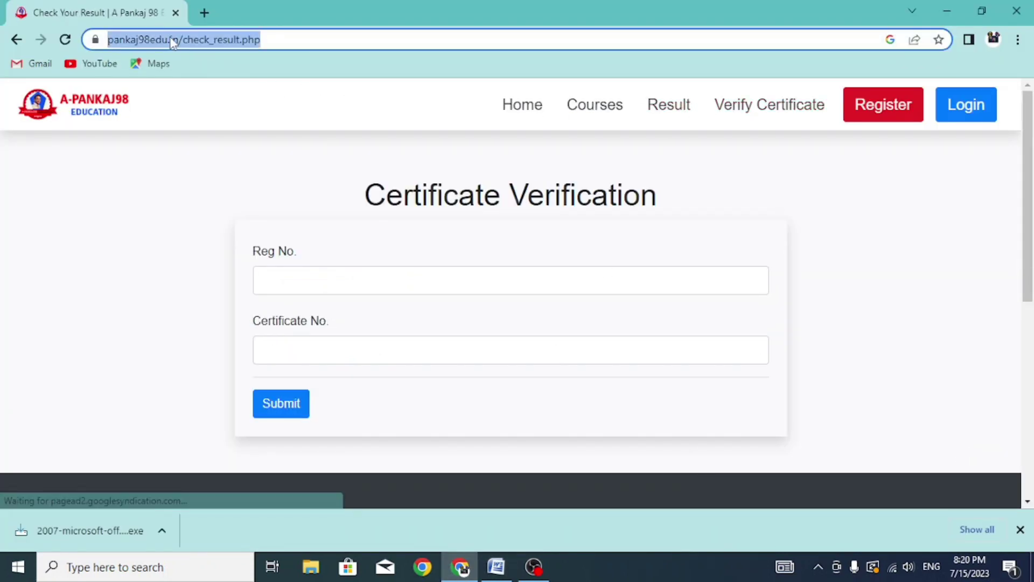
pyautogui.click(481, 564)
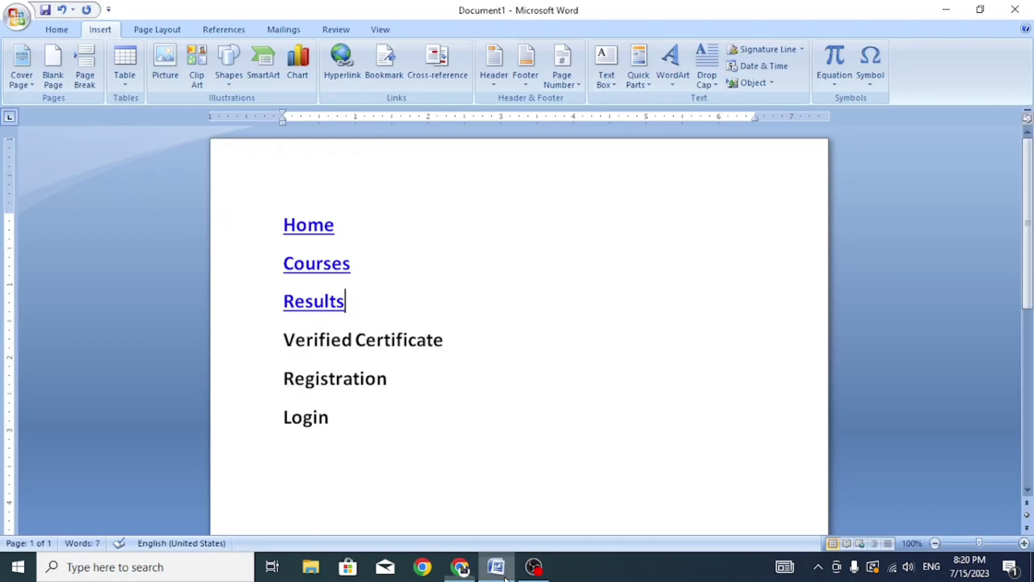
# Hyperlink Verified Certificate to the copied certificate verification page address
pyautogui.moveTo(284, 340); pyautogui.dragTo(442, 345)
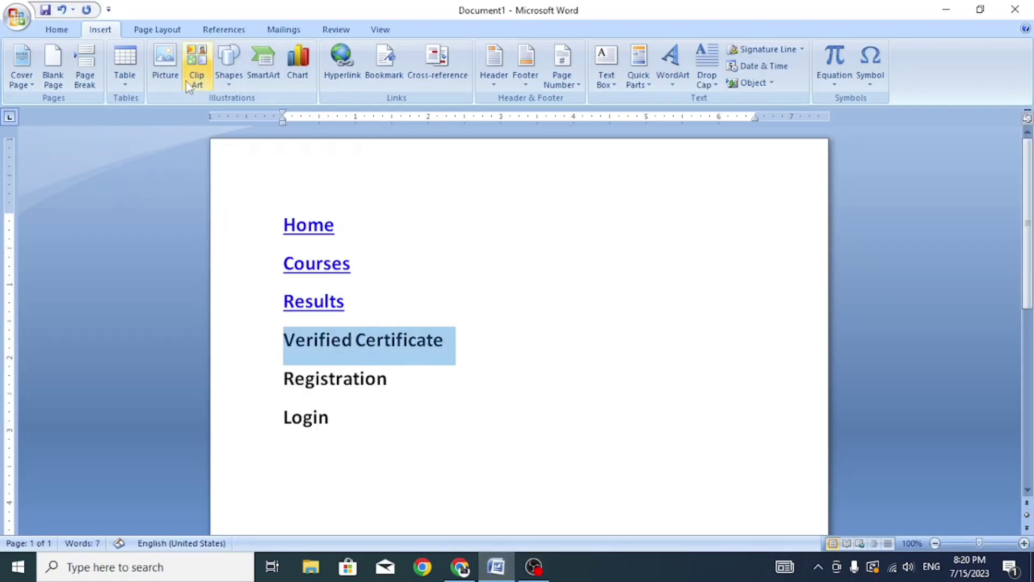
pyautogui.click(342, 59)
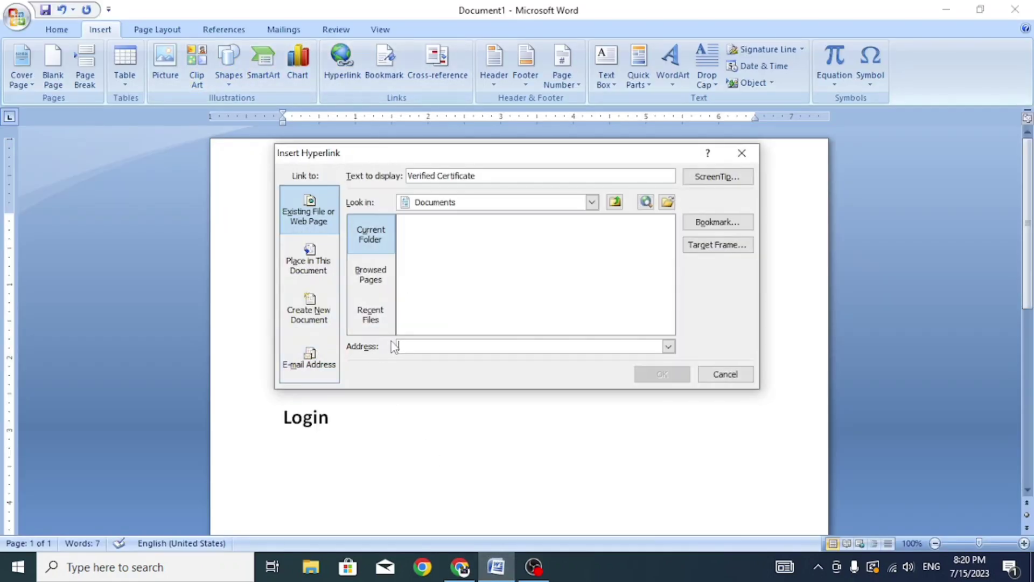
pyautogui.write('https://www.pankaj98edu.in/check_result.php')
pyautogui.click(666, 375)
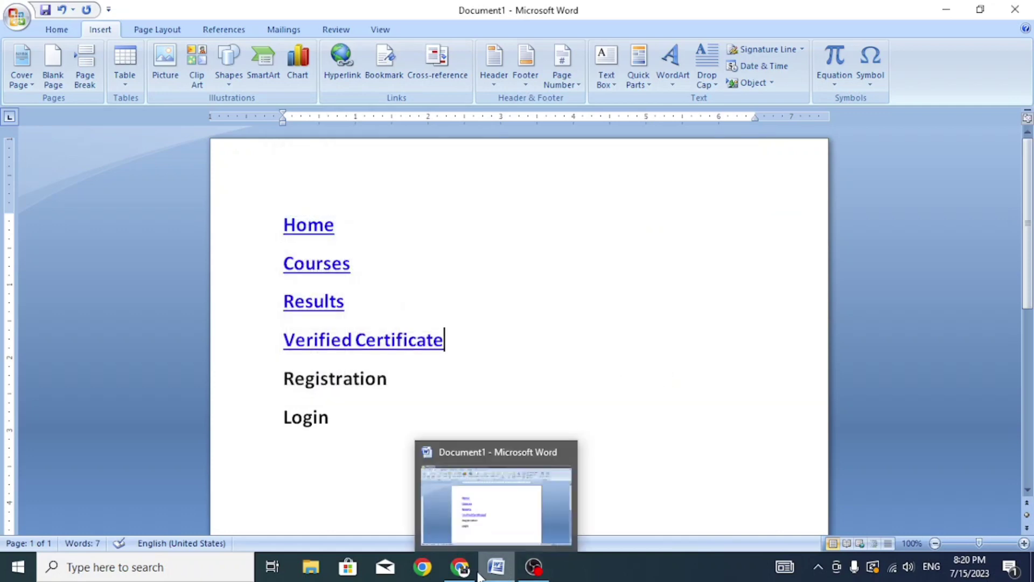
# Copy the site's register.php address and hyperlink Registration to it
pyautogui.click(461, 566)
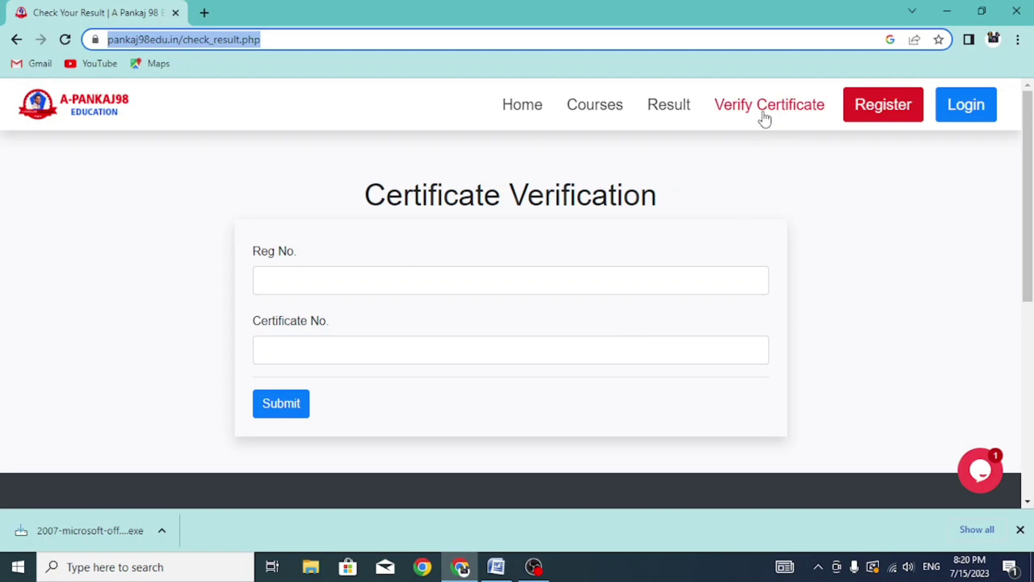
pyautogui.click(869, 115)
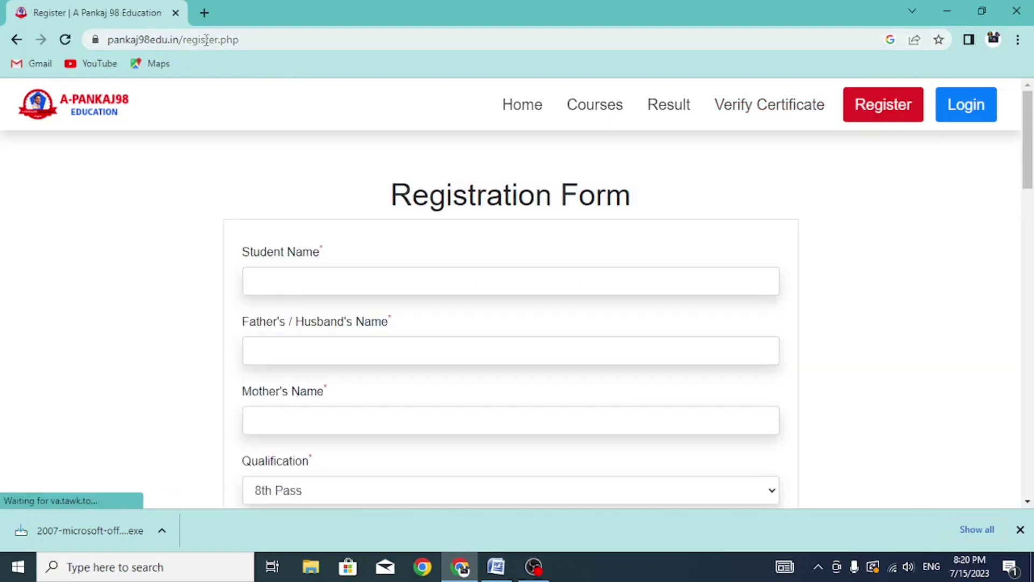
pyautogui.click(205, 40)
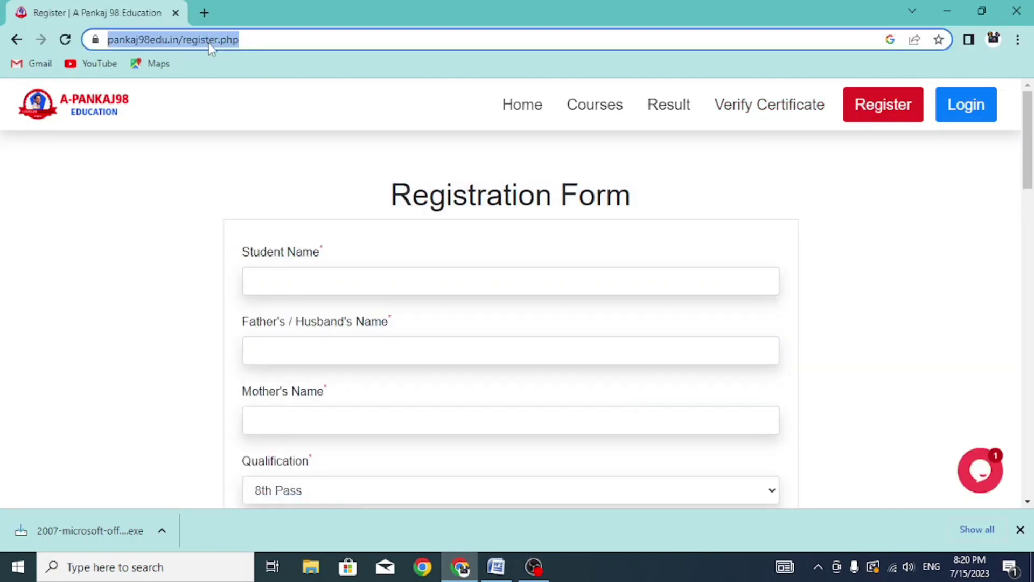
pyautogui.click(495, 567)
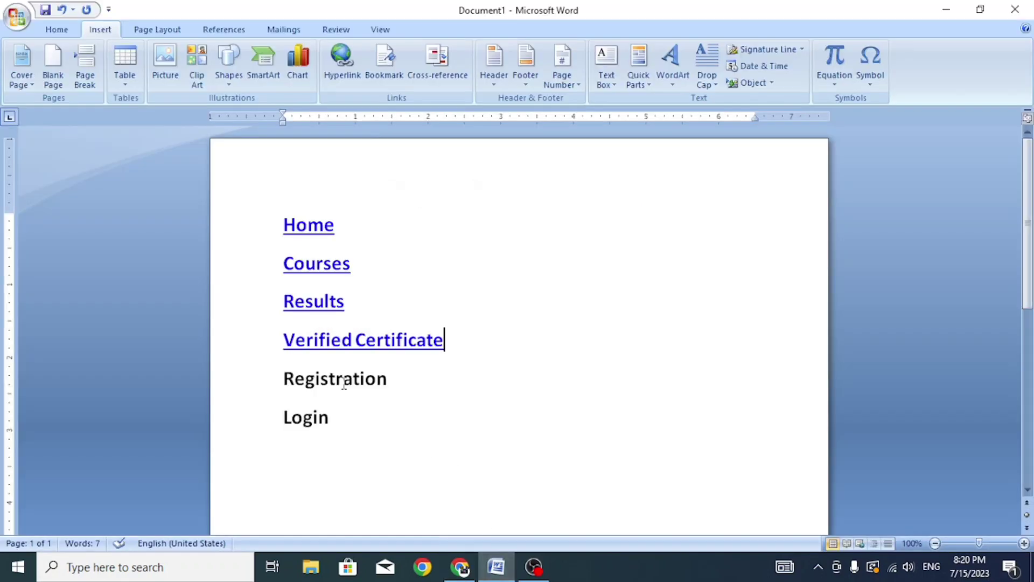
pyautogui.moveTo(283, 375); pyautogui.dragTo(431, 388)
pyautogui.click(341, 69)
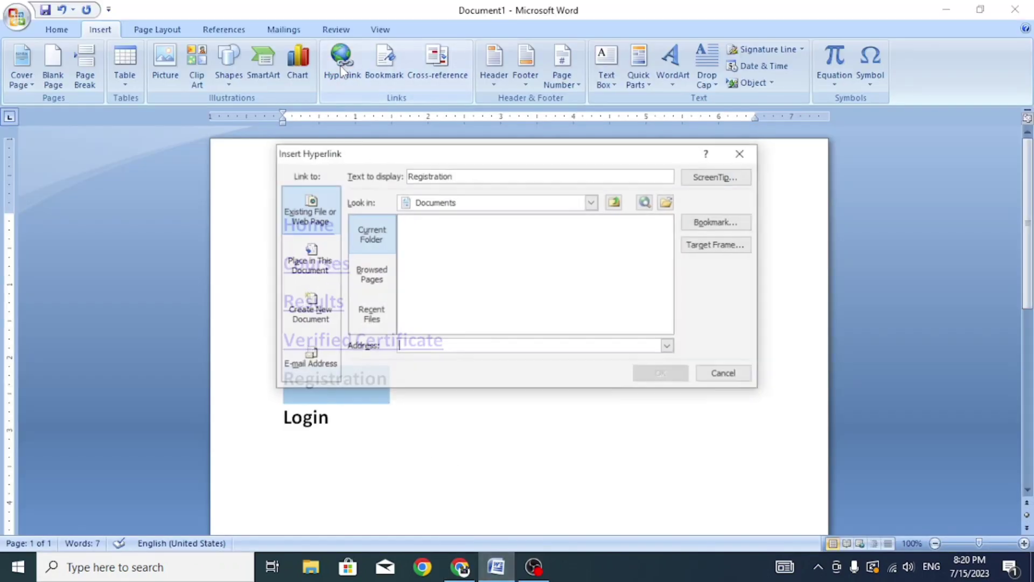
pyautogui.write('https://www.pankaj98edu.in/register.php')
pyautogui.click(662, 374)
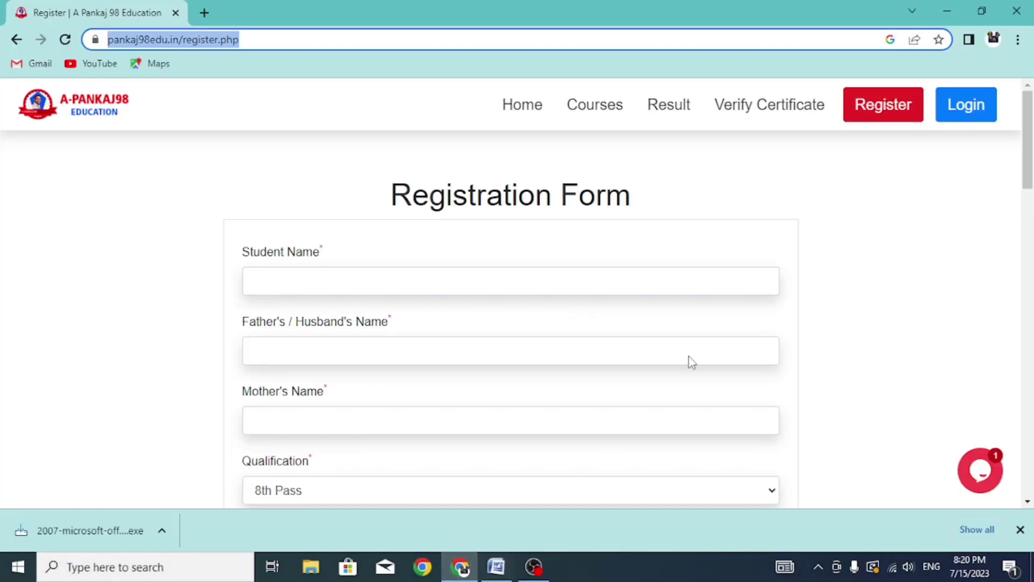
# Open the site's Login page in Chrome, copy its check.php address, and switch back to Word
pyautogui.click(969, 110)
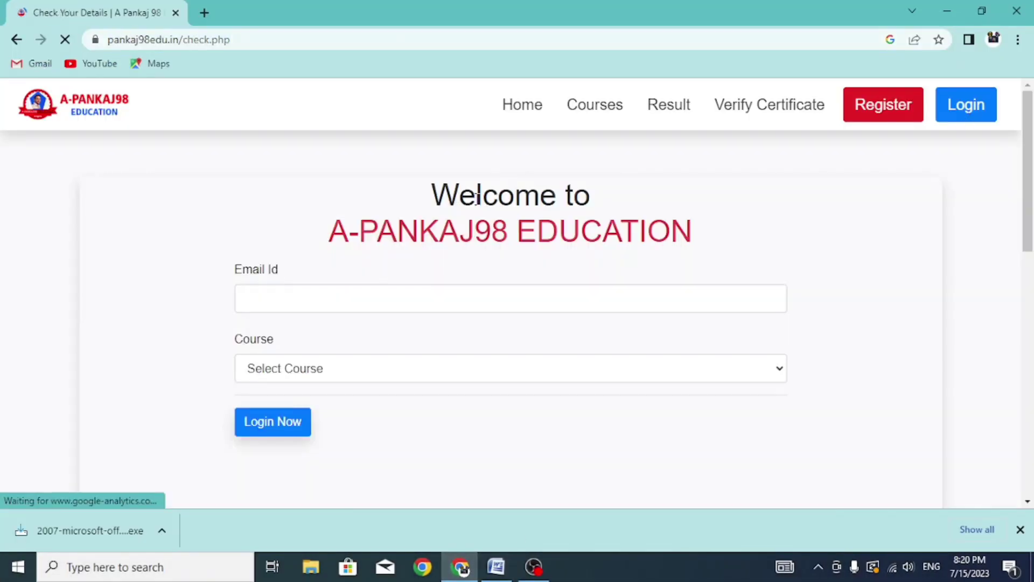
pyautogui.click(218, 41)
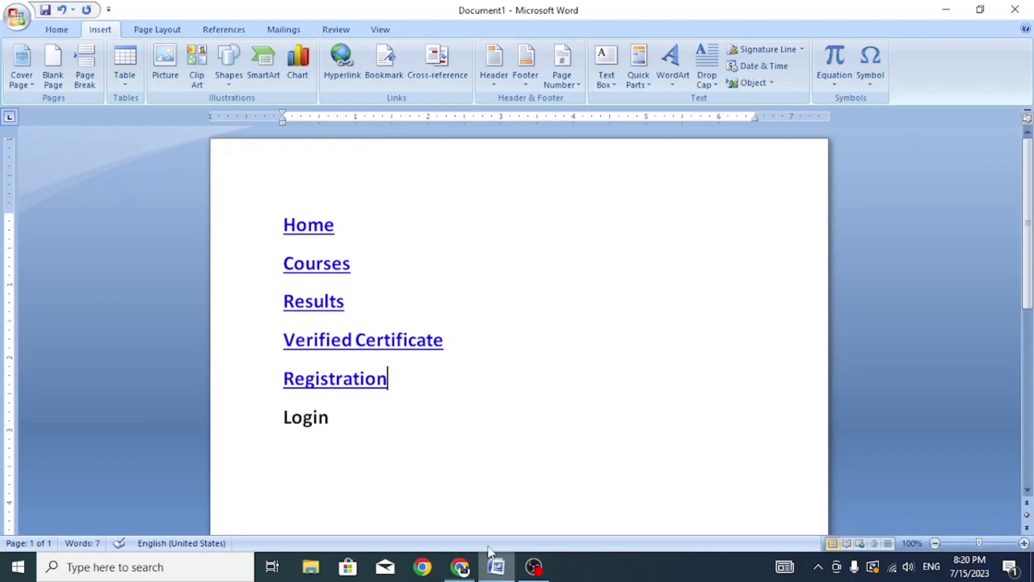
pyautogui.click(495, 567)
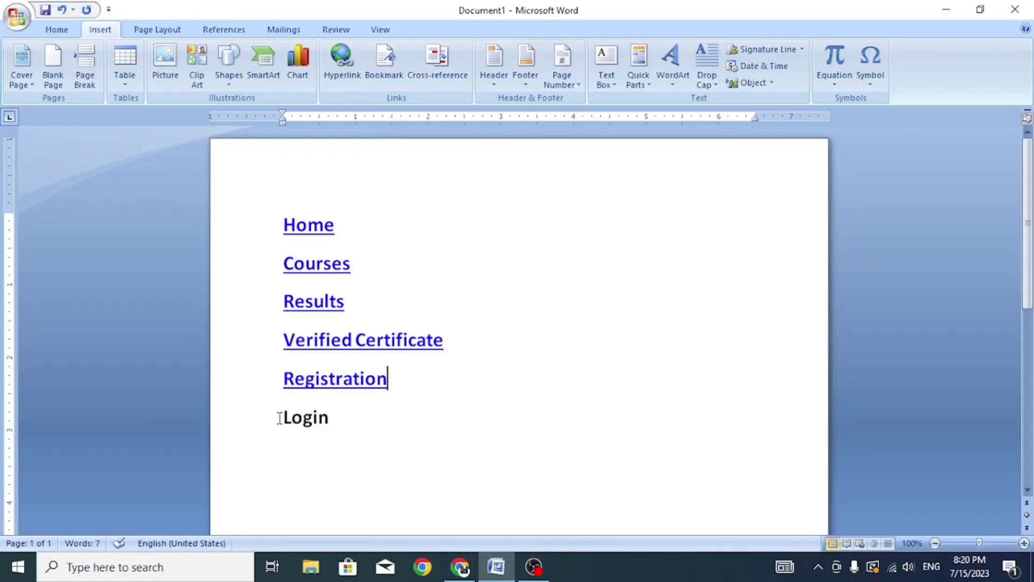
# Link the word Login to the pasted check.php login page address
pyautogui.moveTo(279, 418); pyautogui.dragTo(343, 425)
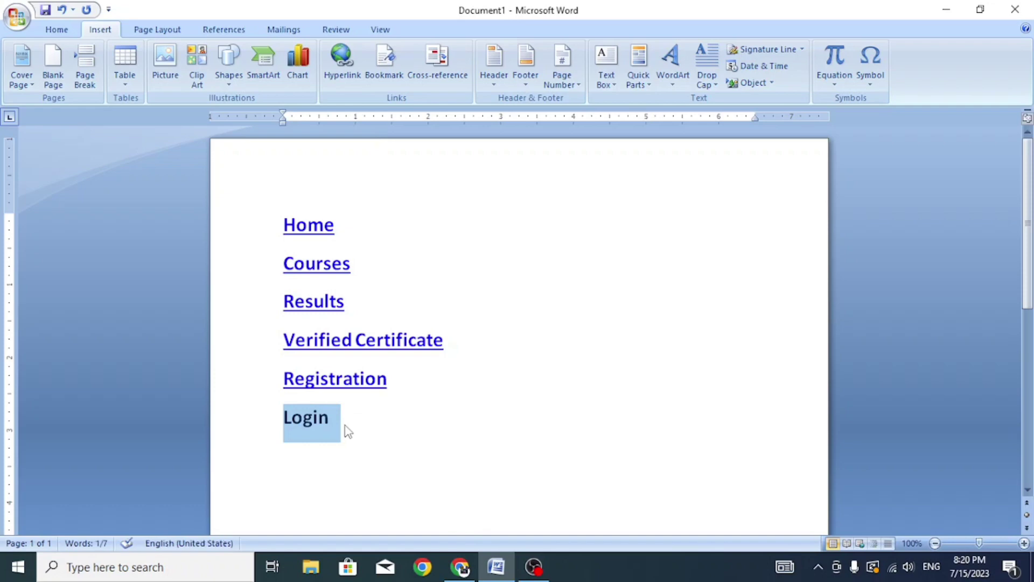
pyautogui.hotkey('ctrl', 'k')
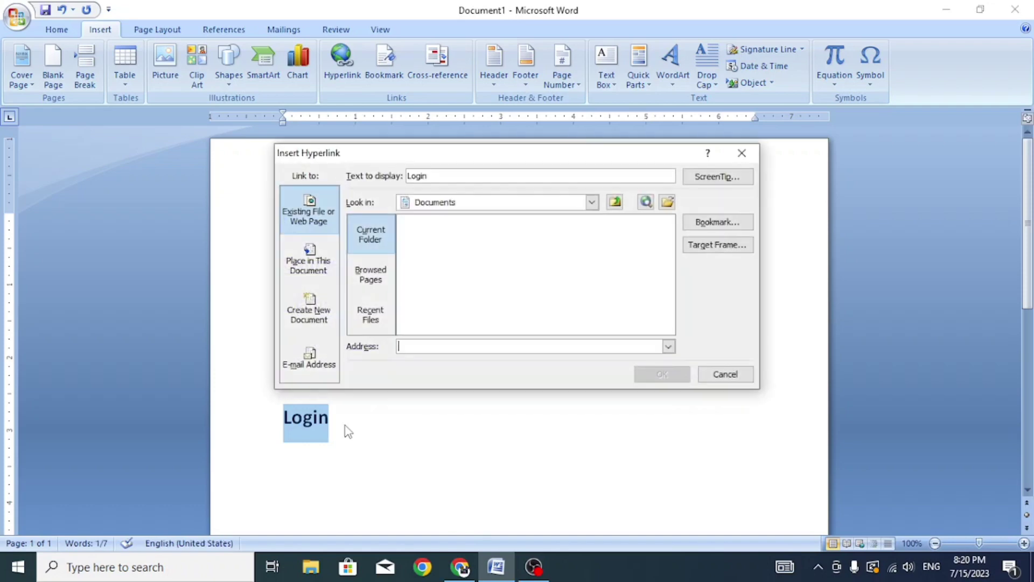
pyautogui.write('https://www.pankaj98edu.in/check.php')
pyautogui.click(660, 375)
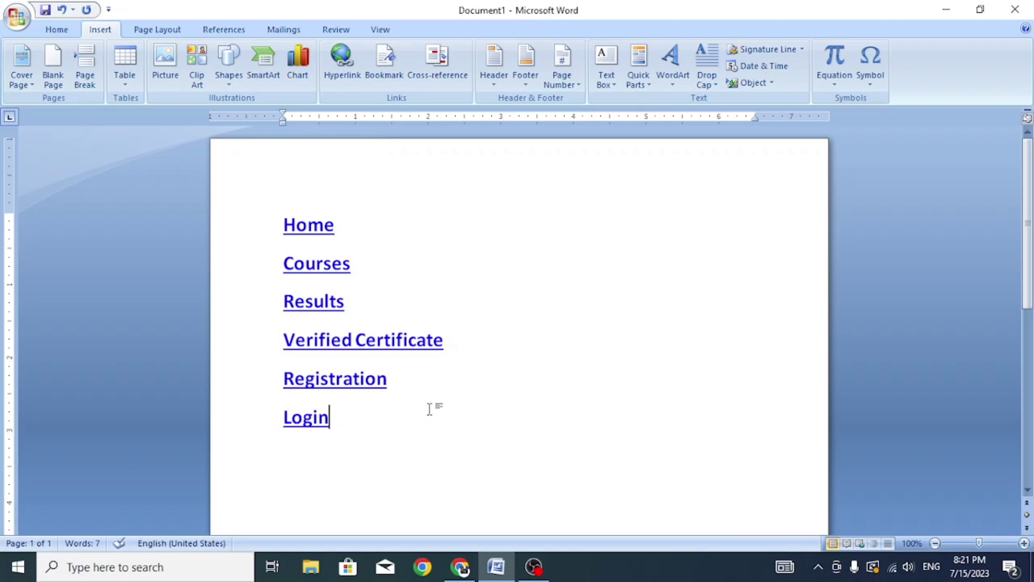
# Start saving Document1 with PDF chosen as the file type
pyautogui.click(1000, 462)
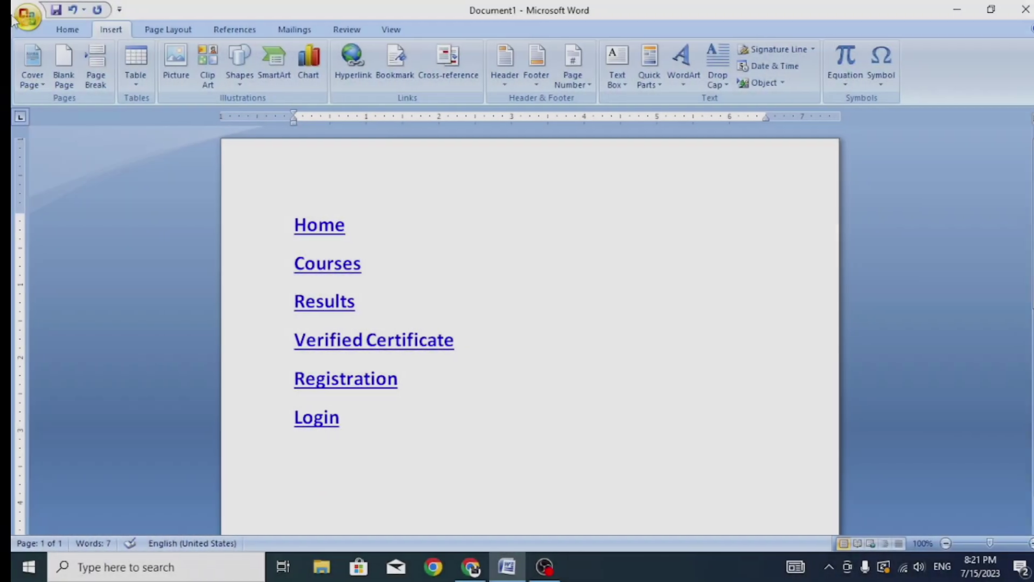
pyautogui.click(16, 16)
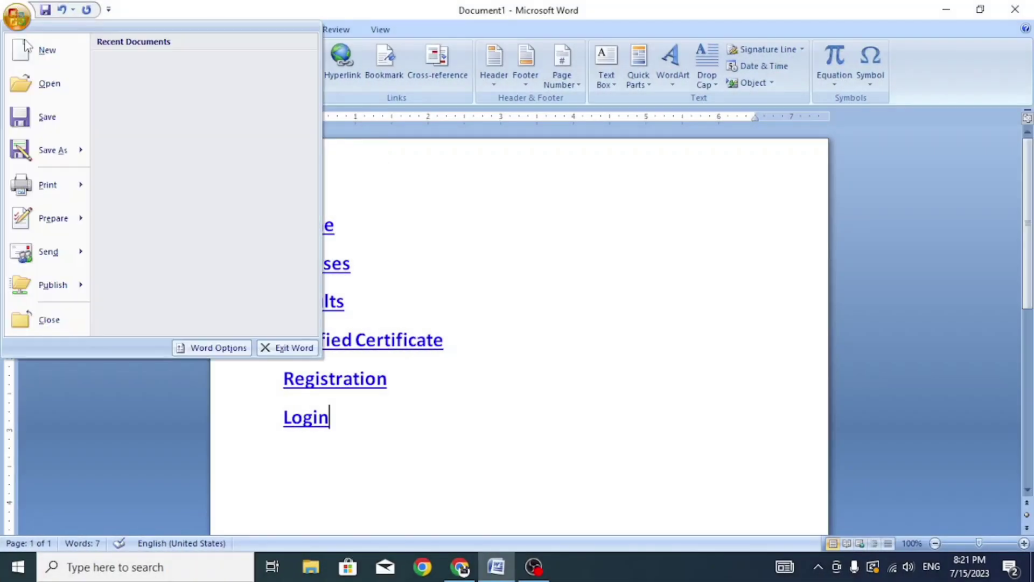
pyautogui.click(47, 116)
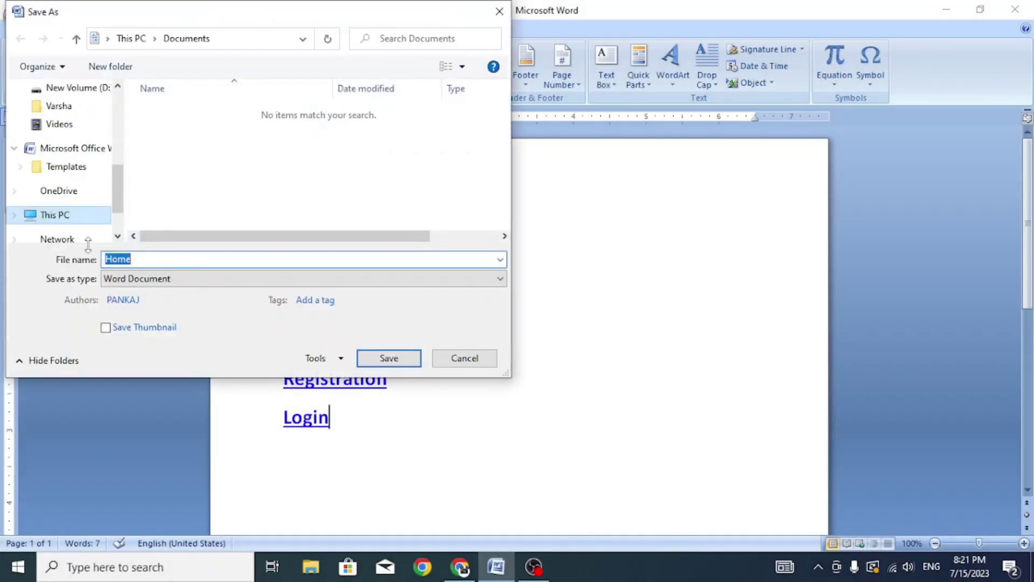
pyautogui.click(129, 279)
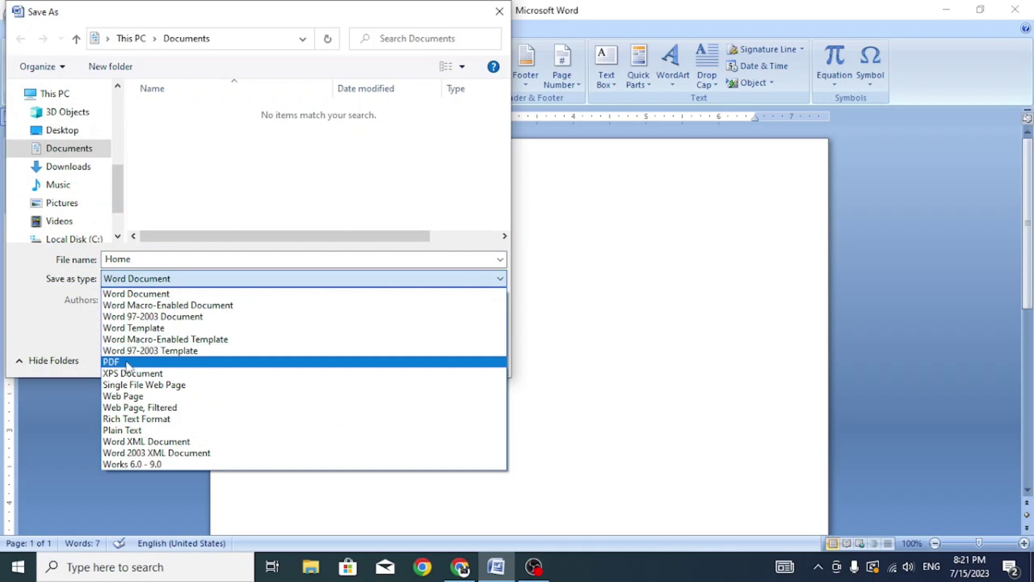
pyautogui.click(111, 361)
# Create a new Pankaj Pract folder on New Volume (D:) and save Home PDF inside it
pyautogui.click(118, 236)
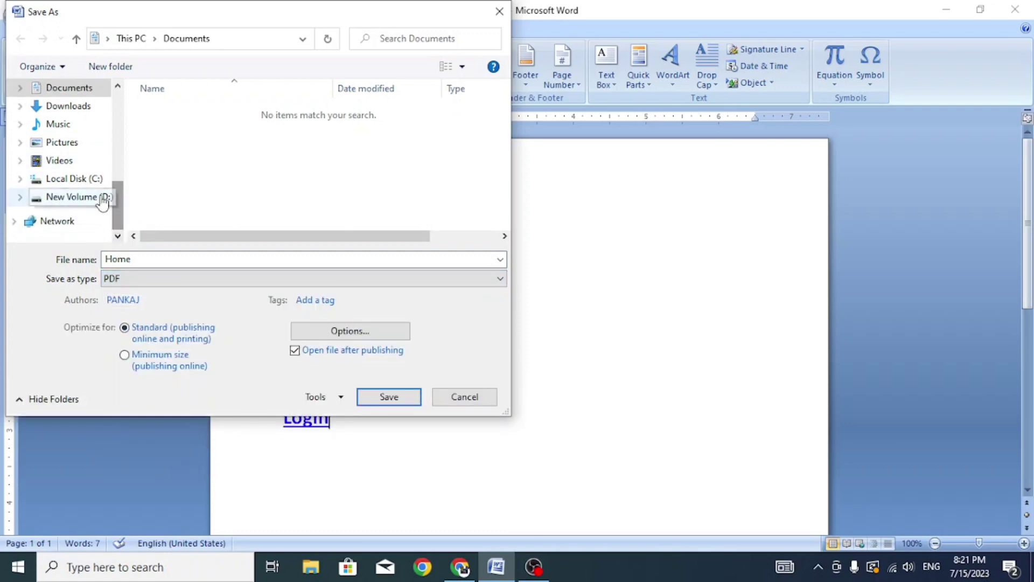
pyautogui.click(103, 197)
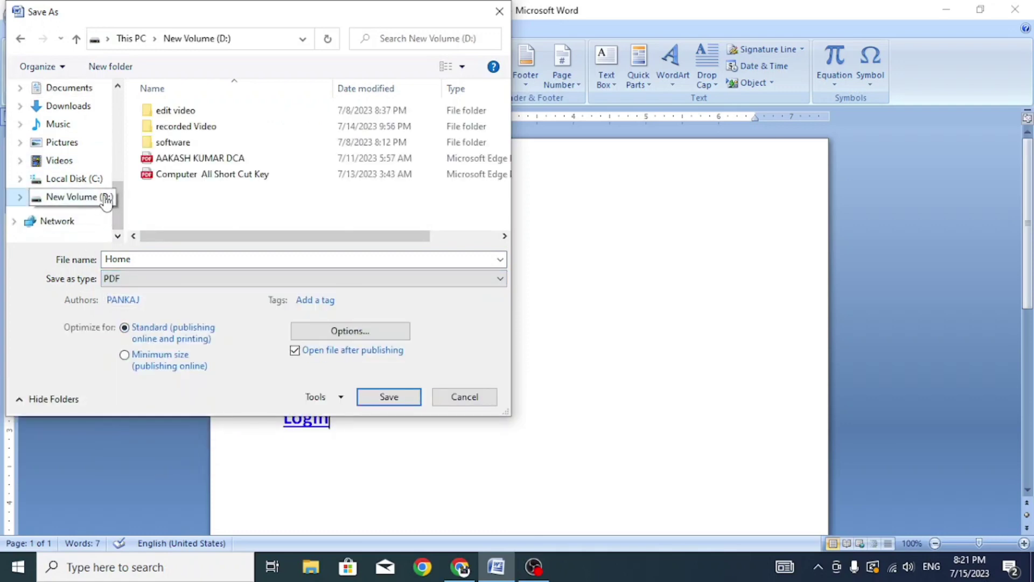
pyautogui.rightClick(176, 196)
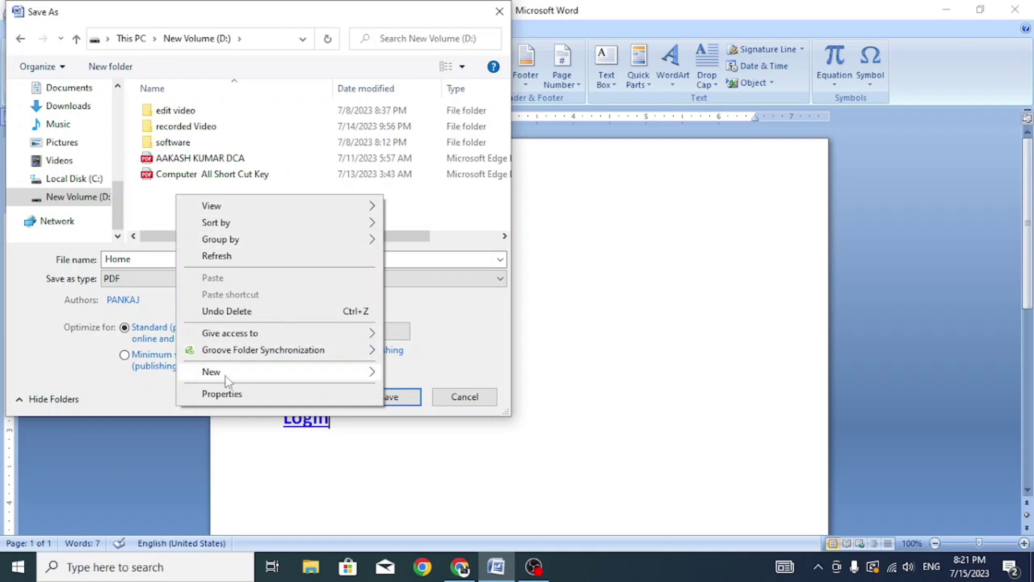
pyautogui.moveTo(212, 372)
pyautogui.click(409, 372)
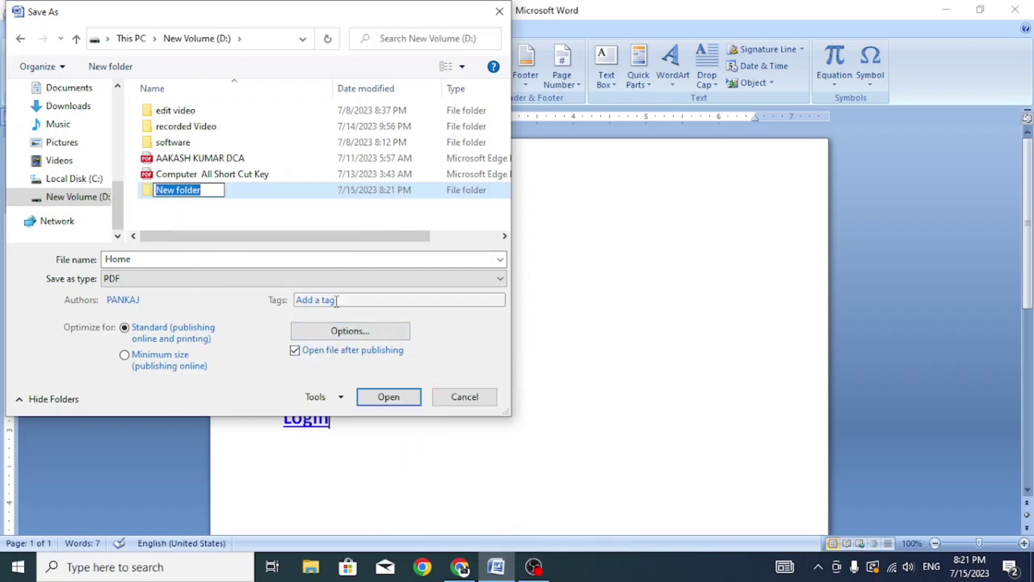
pyautogui.write('Pankaj Pract')
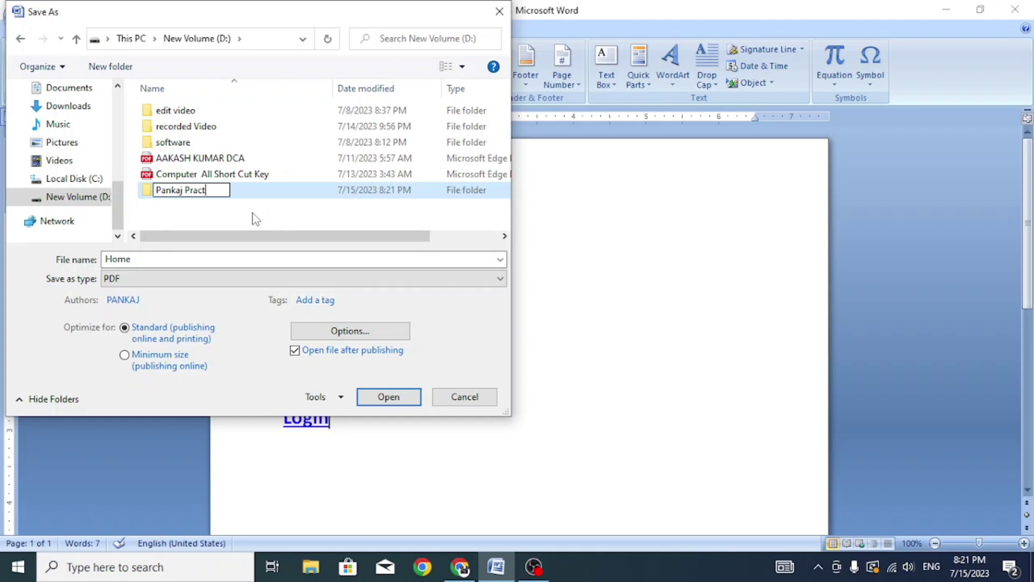
pyautogui.click(255, 218)
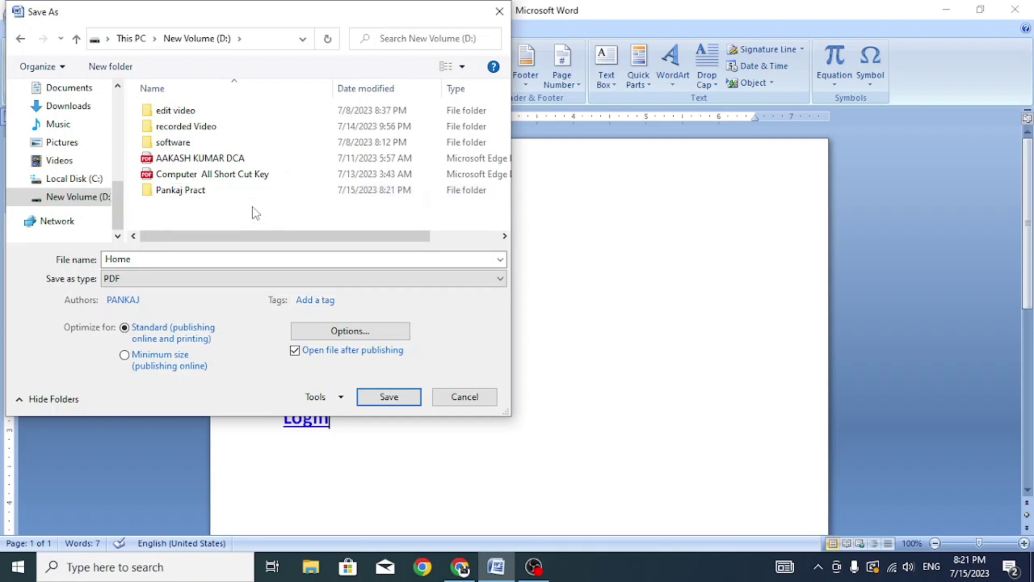
pyautogui.doubleClick(227, 194)
pyautogui.click(383, 400)
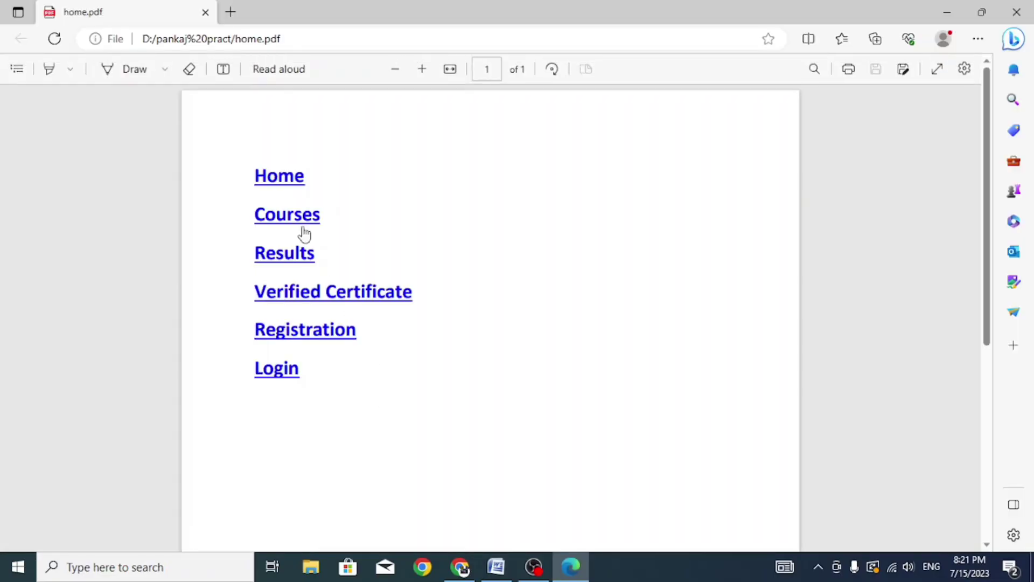
# Test the PDF's Home, Courses and Results links, returning to home.pdf after each
pyautogui.click(279, 185)
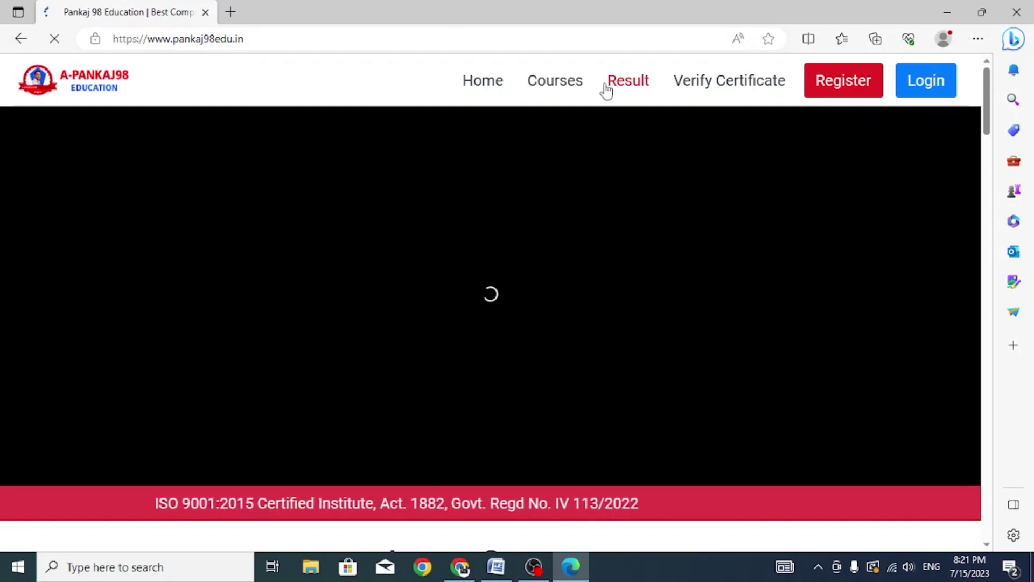
pyautogui.click(20, 38)
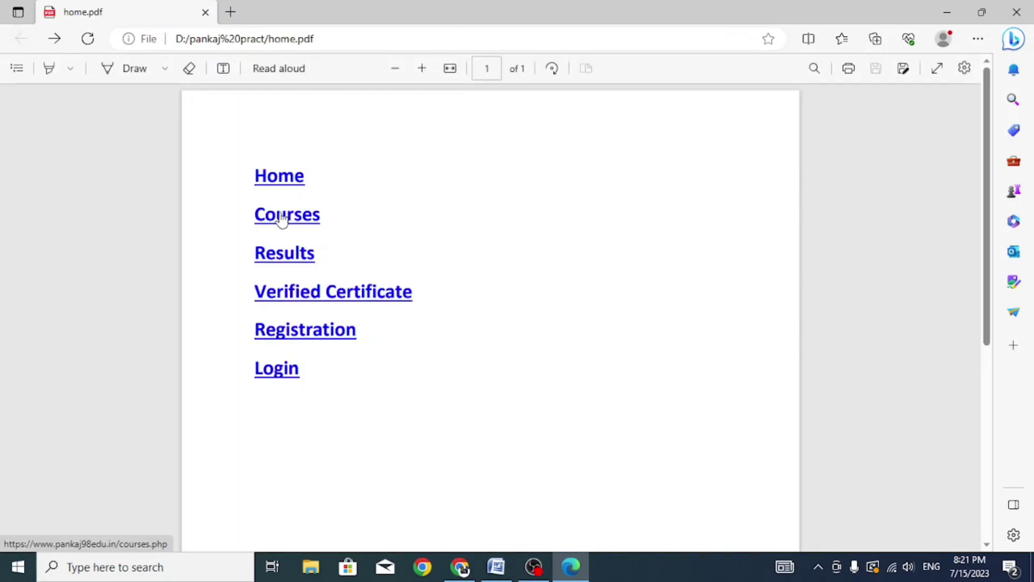
pyautogui.click(279, 220)
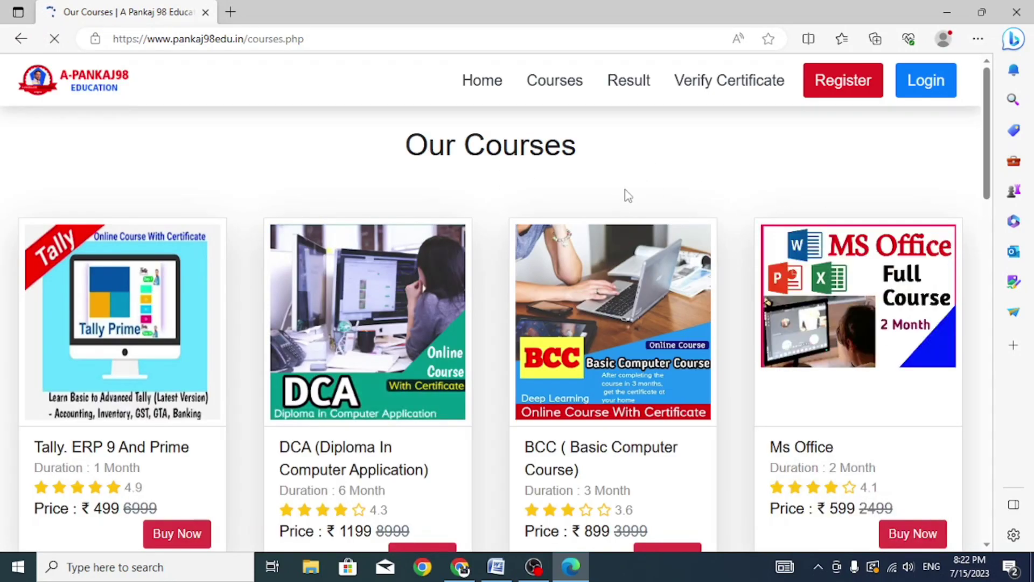
pyautogui.click(21, 39)
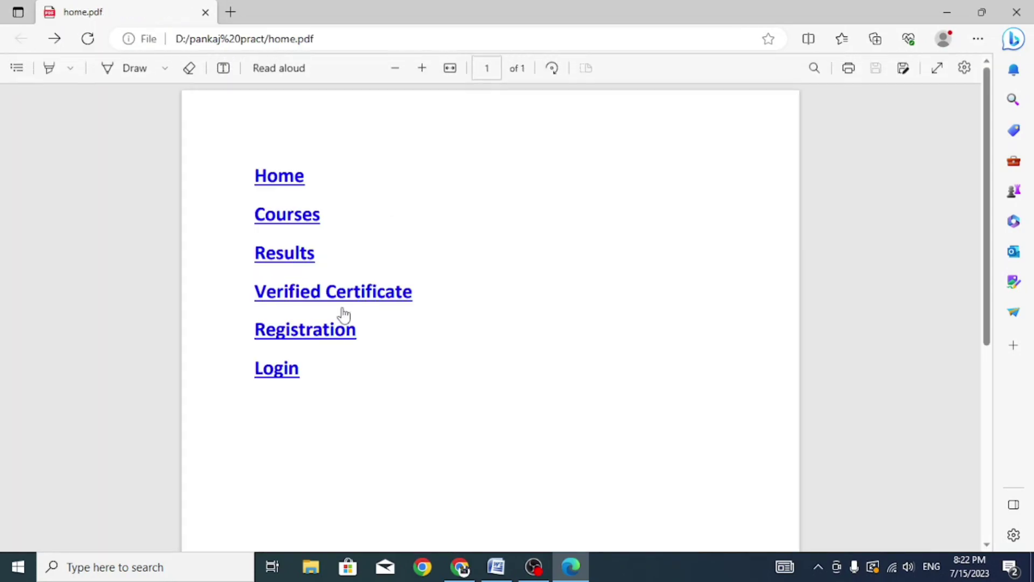
pyautogui.click(297, 258)
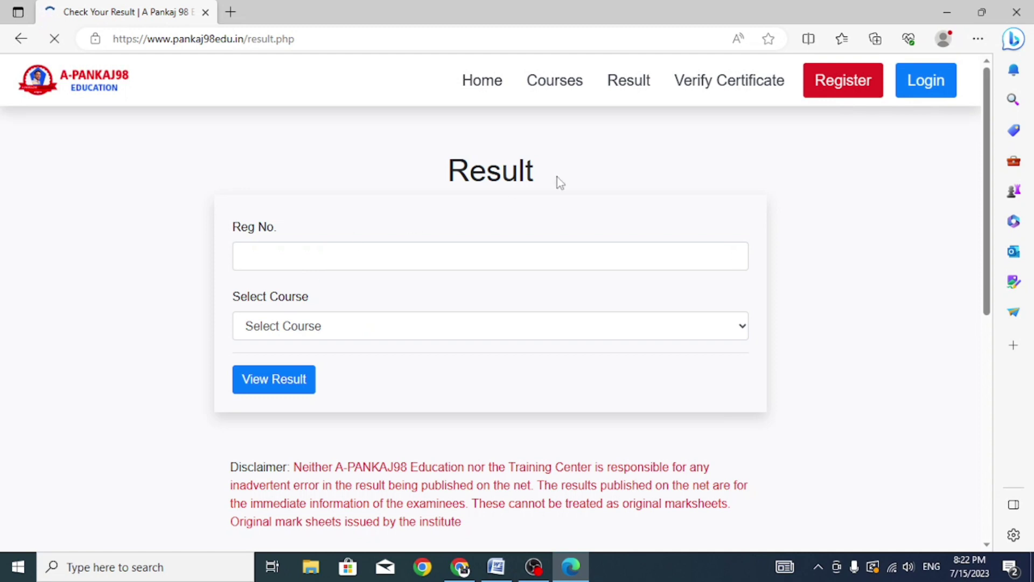
pyautogui.click(22, 40)
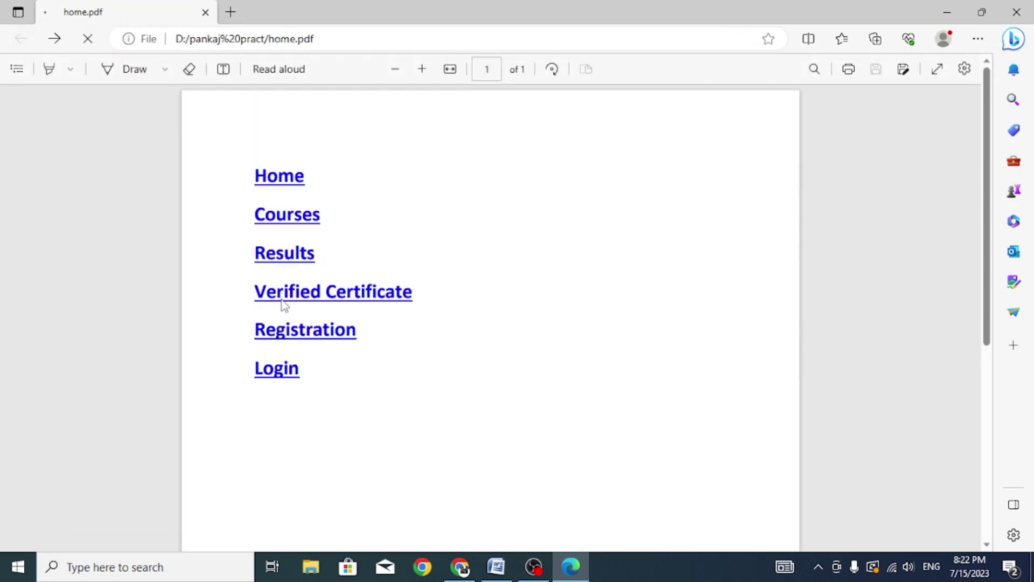
# Test the Verified Certificate, Registration and Login links, ending on the check.php login page
pyautogui.click(282, 300)
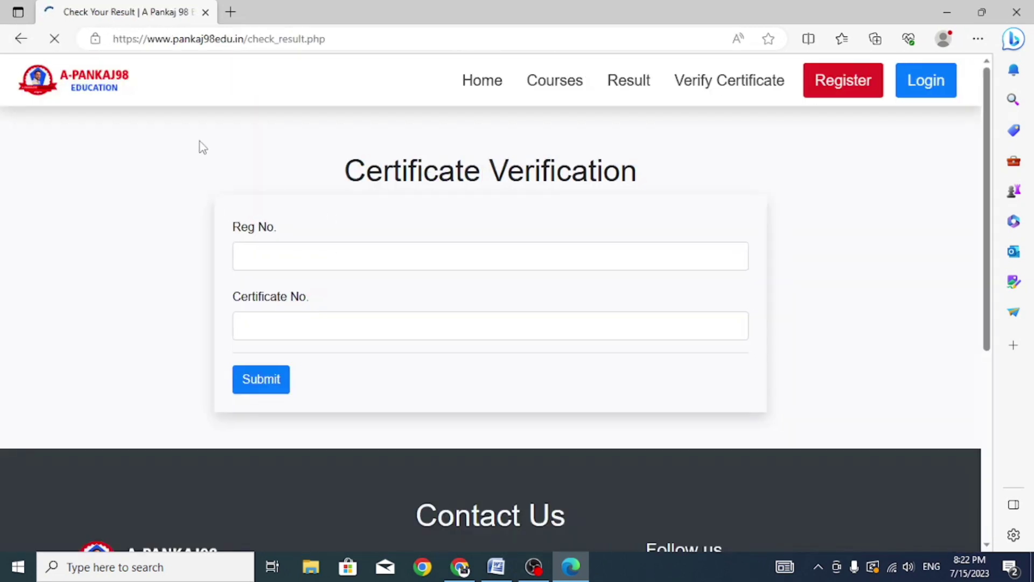
pyautogui.click(22, 40)
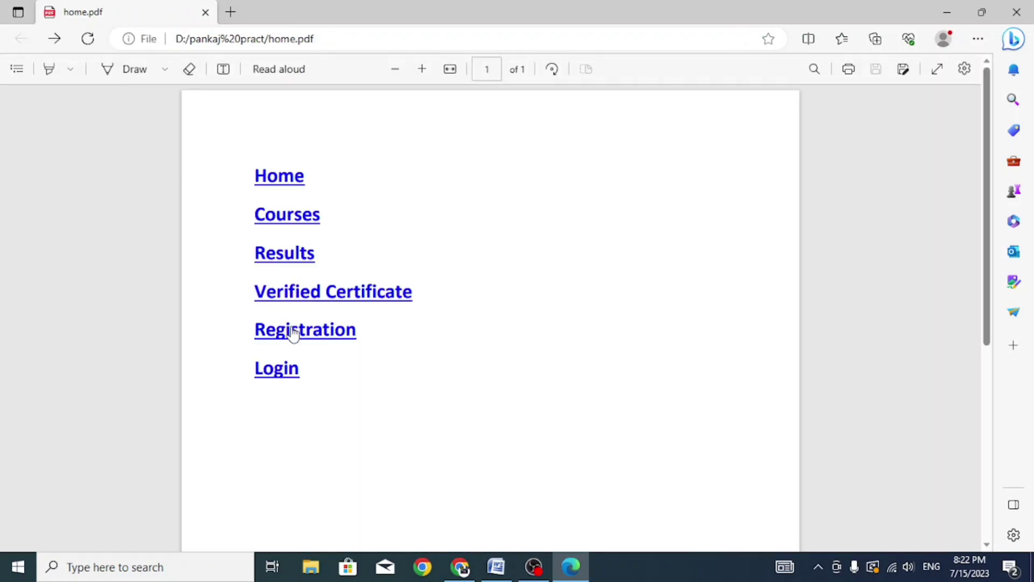
pyautogui.click(293, 334)
pyautogui.scroll(-2, 455, 233)
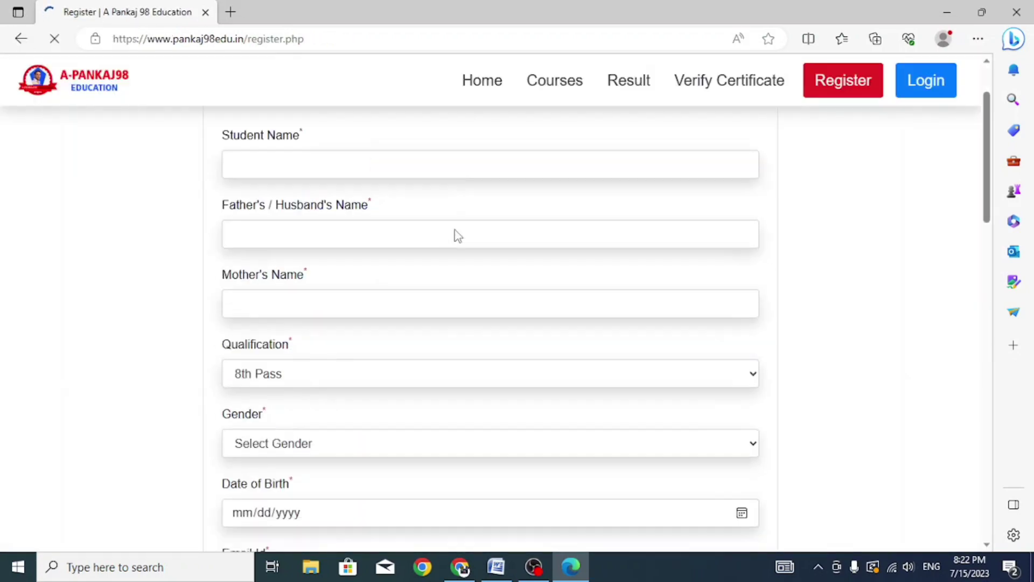
pyautogui.scroll(-8, 470, 266)
pyautogui.scroll(-7, 467, 264)
pyautogui.scroll(-5, 466, 263)
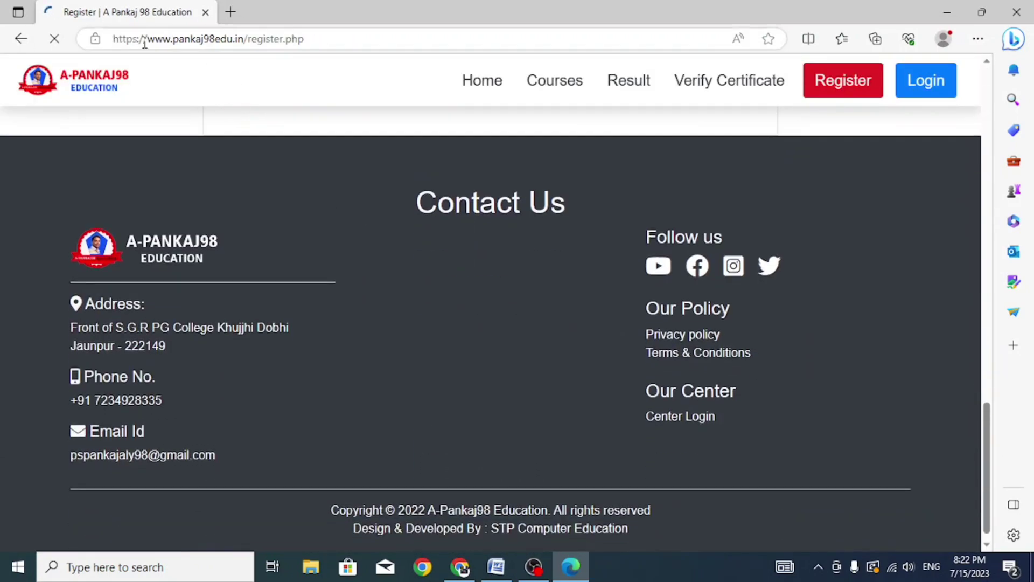
pyautogui.click(20, 38)
pyautogui.click(283, 374)
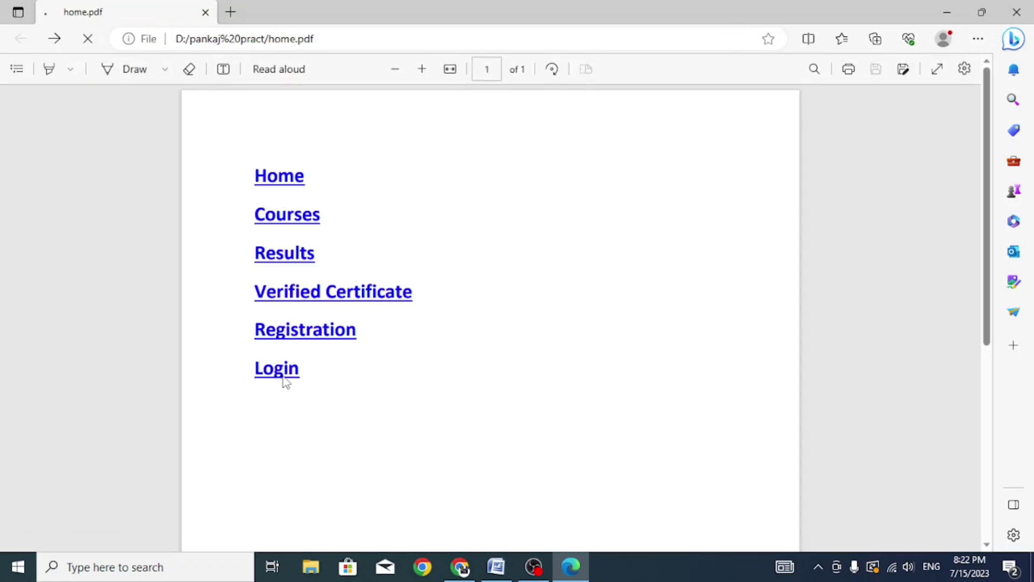
pyautogui.scroll(-3, 118, 173)
pyautogui.scroll(3, 162, 210)
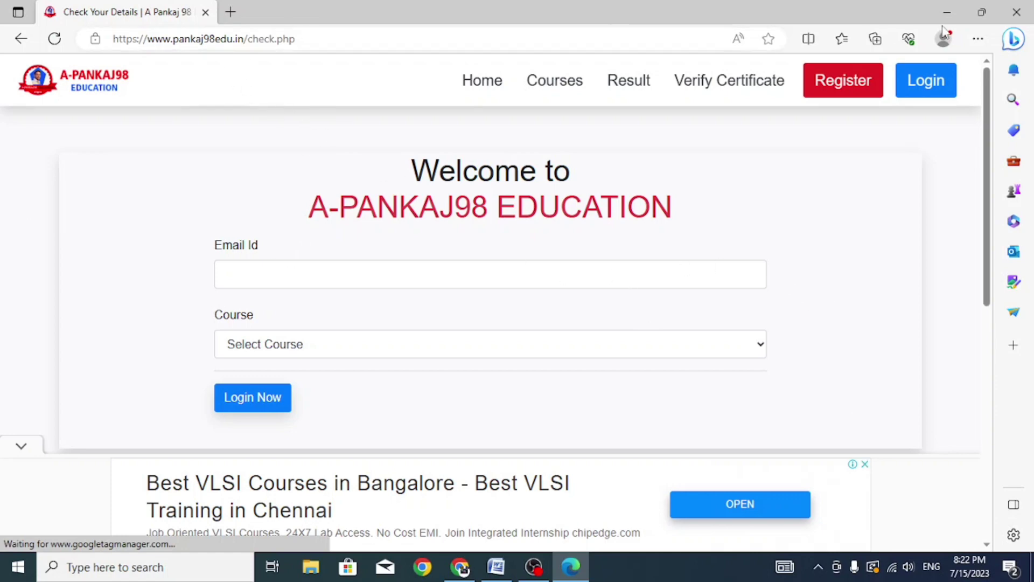
# Close Edge and Word, saving the document as Hypelink in D:\Pankaj Pract
pyautogui.click(1016, 12)
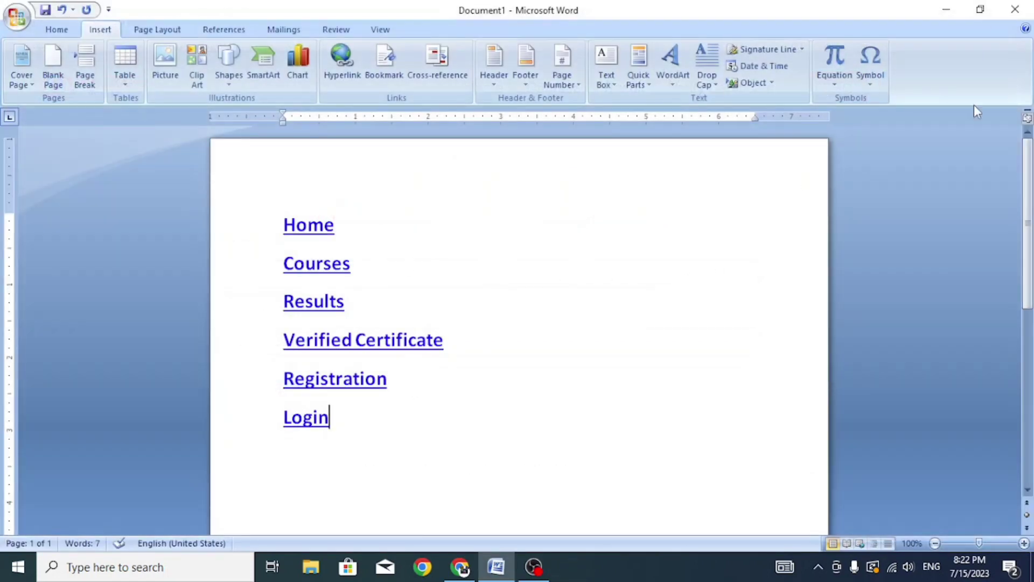
pyautogui.click(1015, 9)
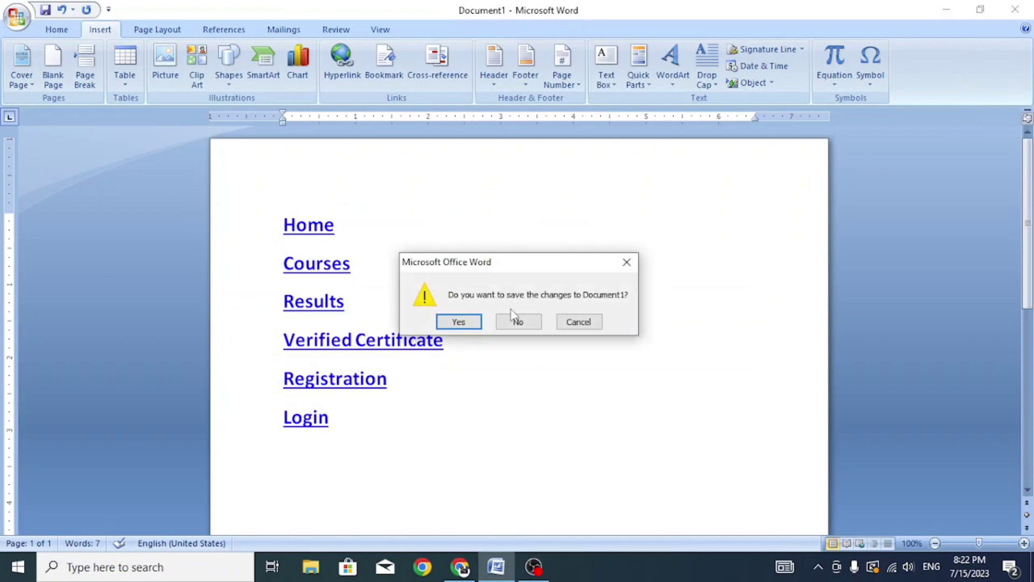
pyautogui.click(460, 323)
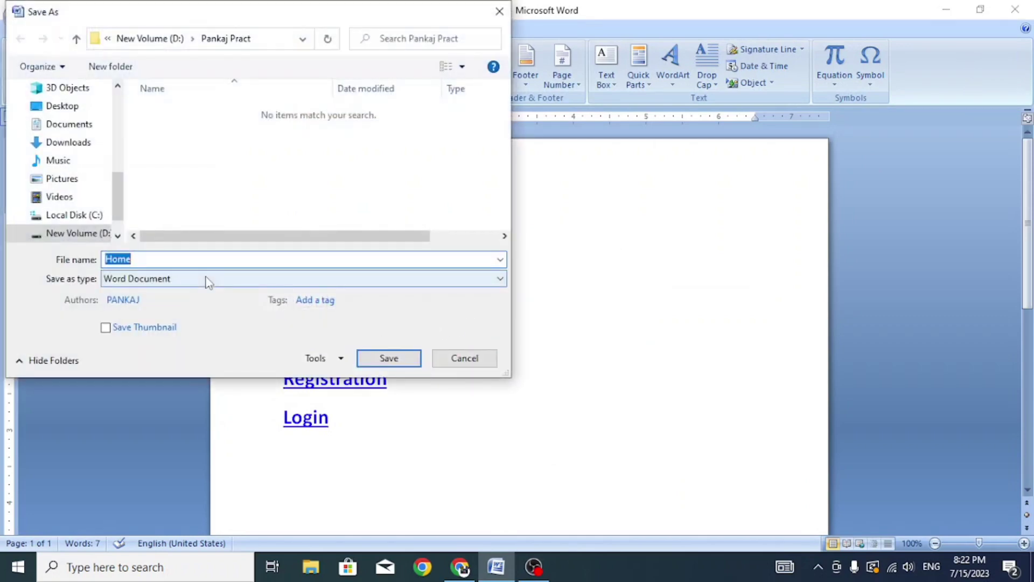
pyautogui.write('Hyp')
pyautogui.write('elink')
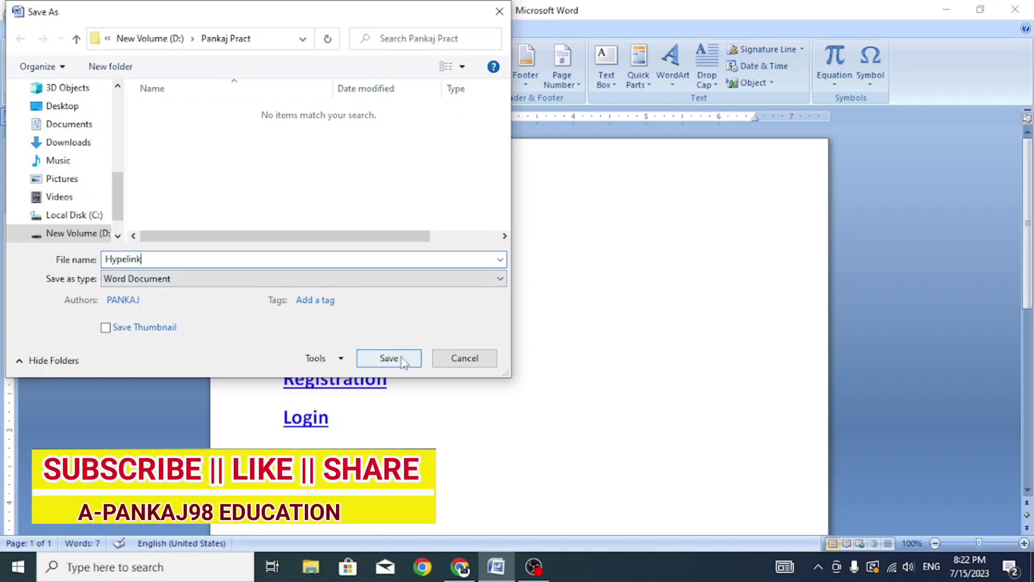
pyautogui.click(102, 235)
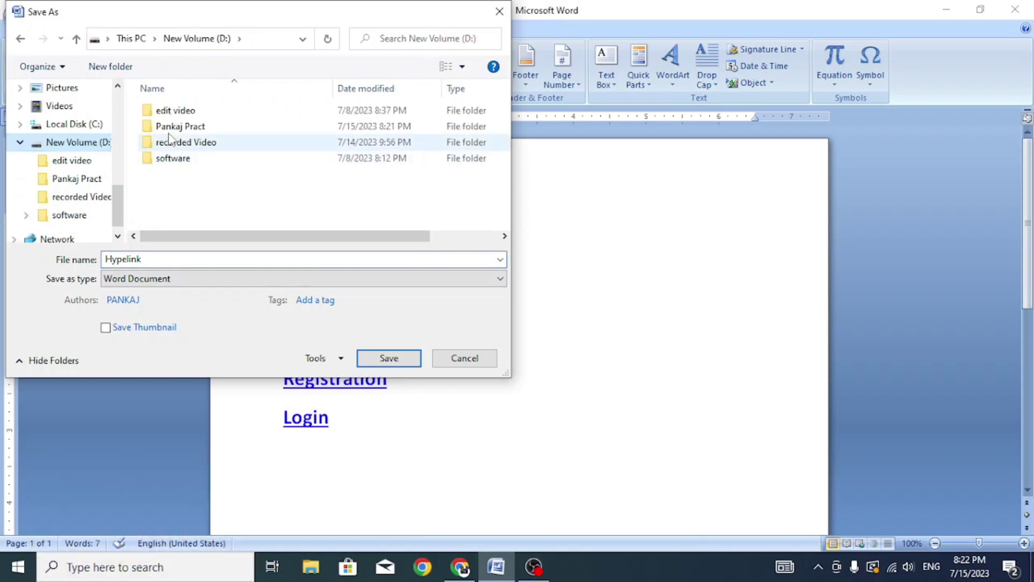
pyautogui.doubleClick(188, 127)
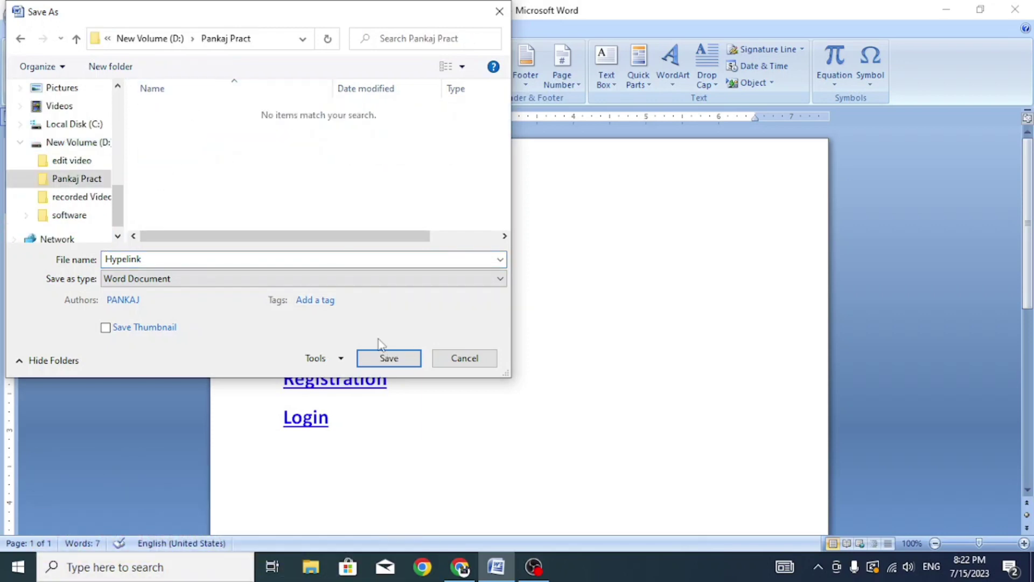
pyautogui.click(388, 358)
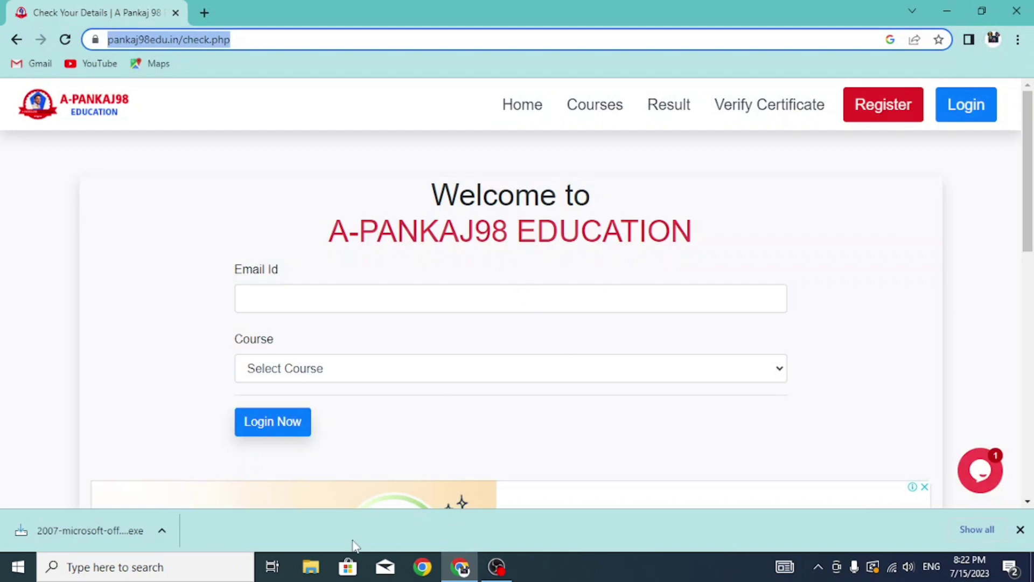
# Open Home.pdf from D:\Pankaj Pract in Google Chrome using File Explorer
pyautogui.click(310, 567)
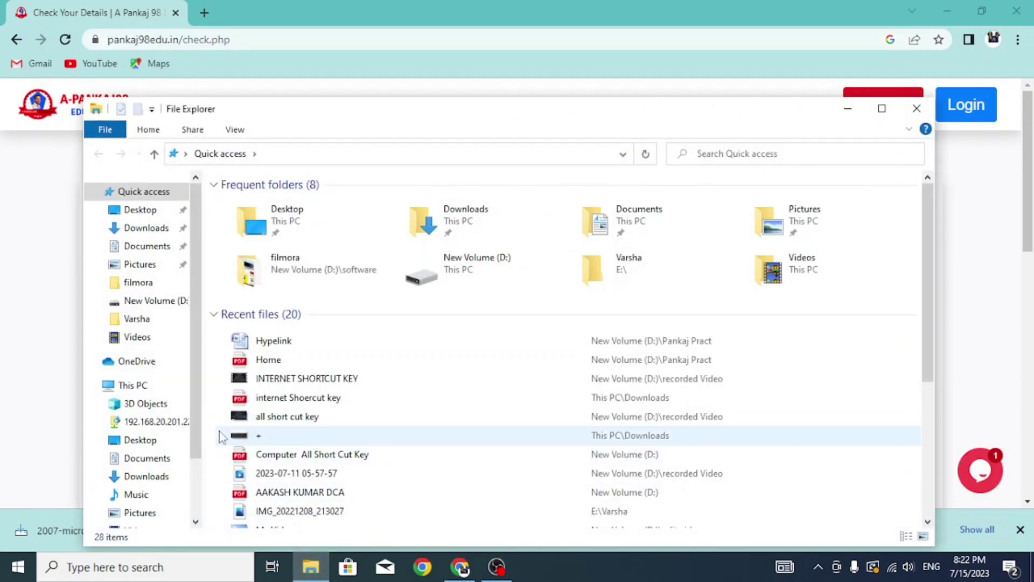
pyautogui.scroll(-2, 196, 463)
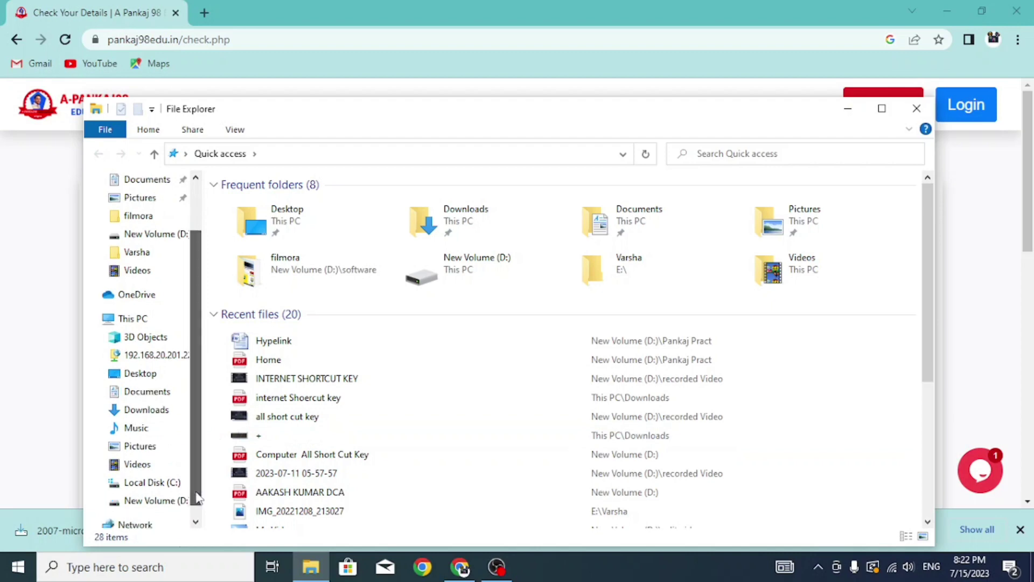
pyautogui.click(180, 502)
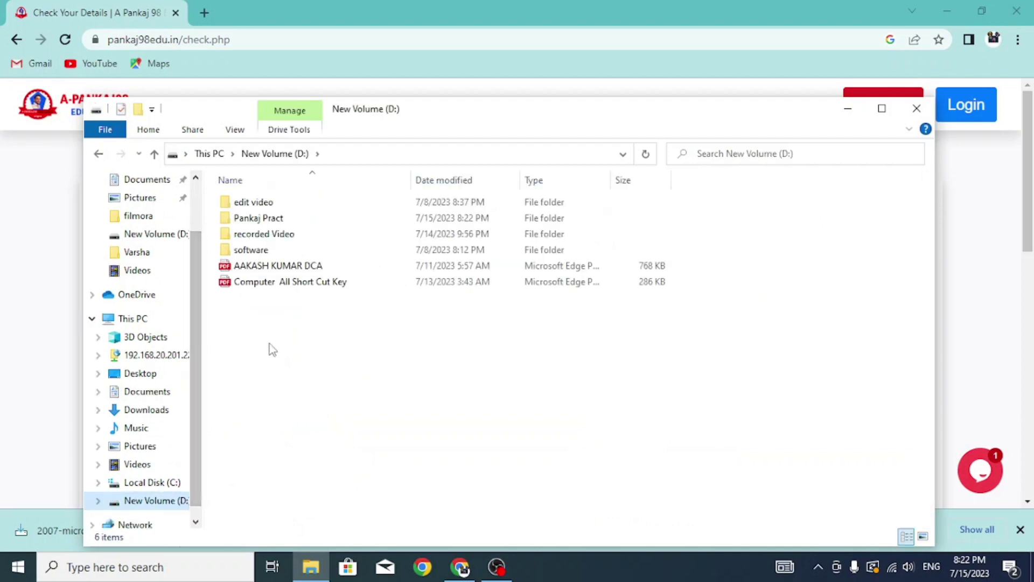
pyautogui.doubleClick(265, 221)
pyautogui.click(259, 203)
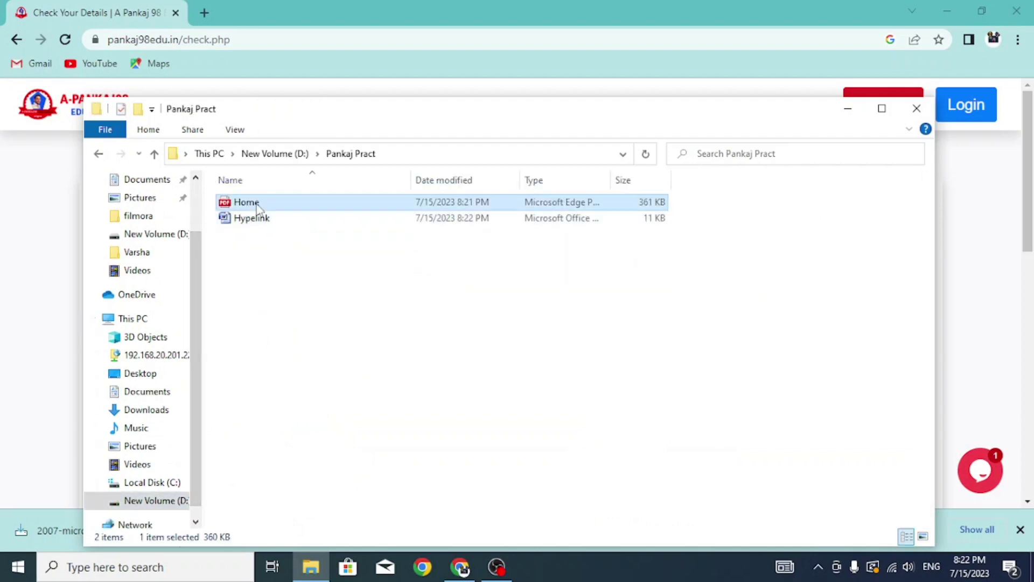
pyautogui.rightClick(257, 205)
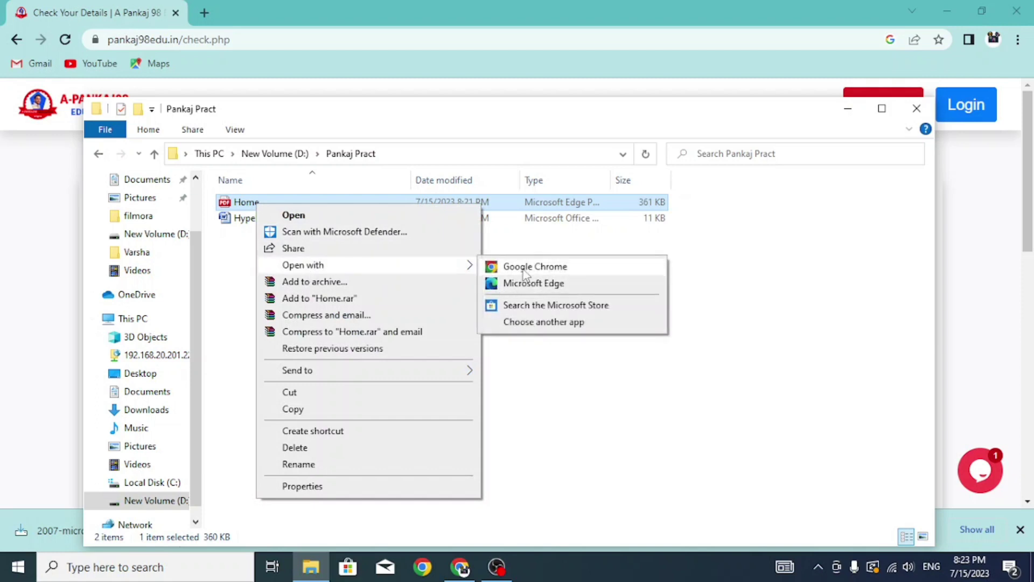
pyautogui.click(524, 268)
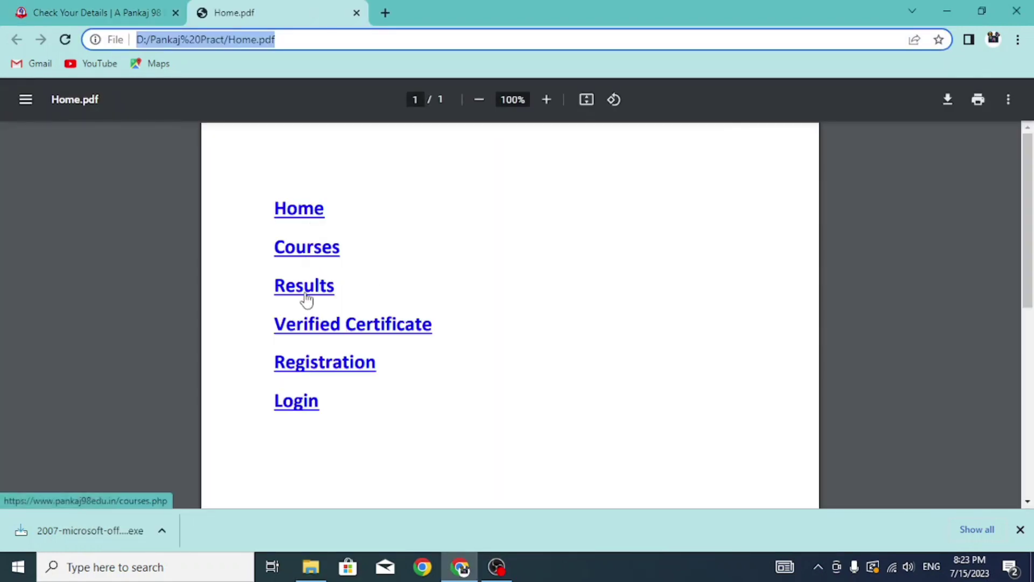
# Check that the PDF's Results link opens result.php, then close that tab
pyautogui.click(297, 290)
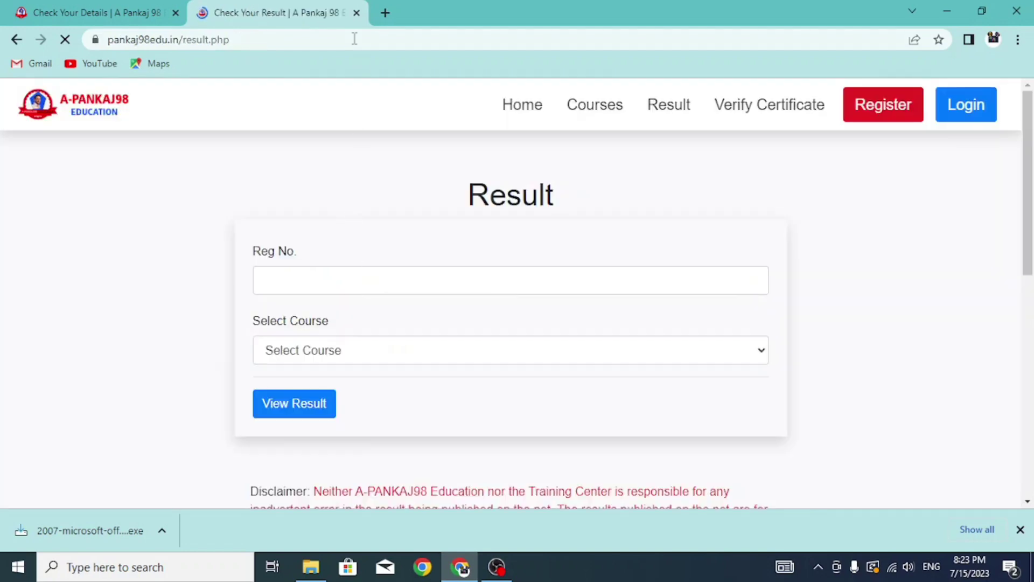
pyautogui.click(356, 12)
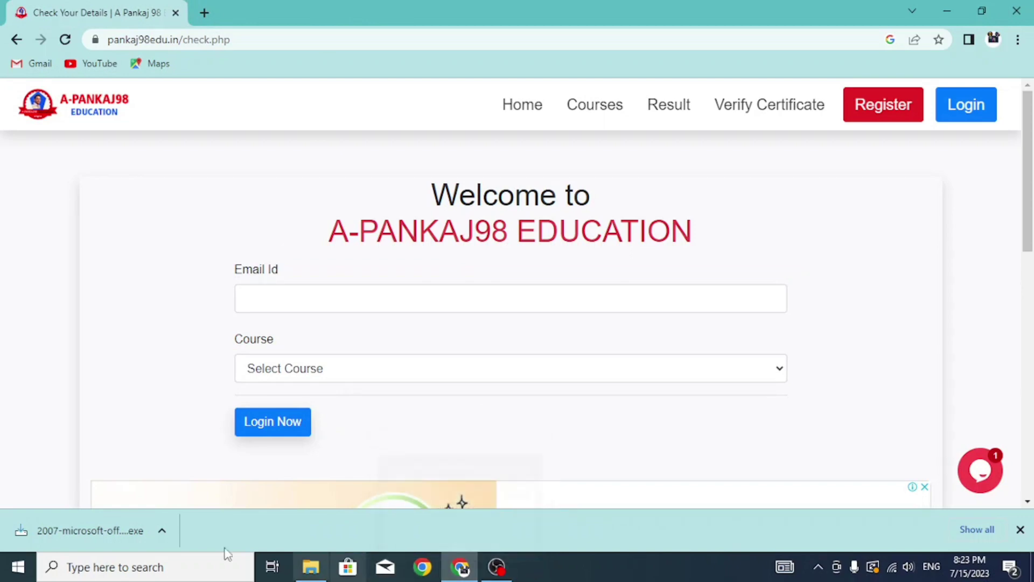
# Launch Word via Run with winword and reopen Hypelink from Recent Documents
pyautogui.press('super+r')
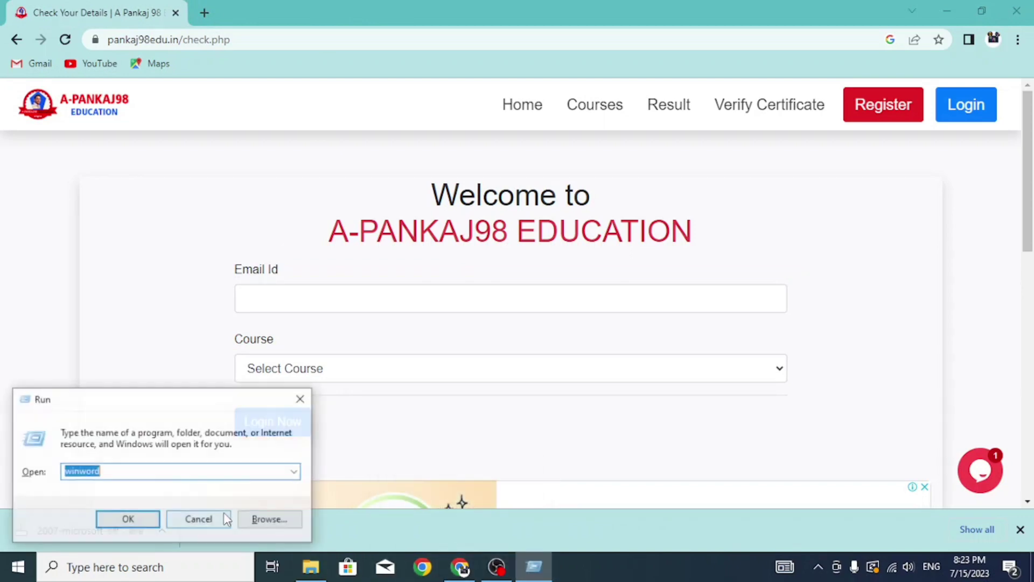
pyautogui.press('Return')
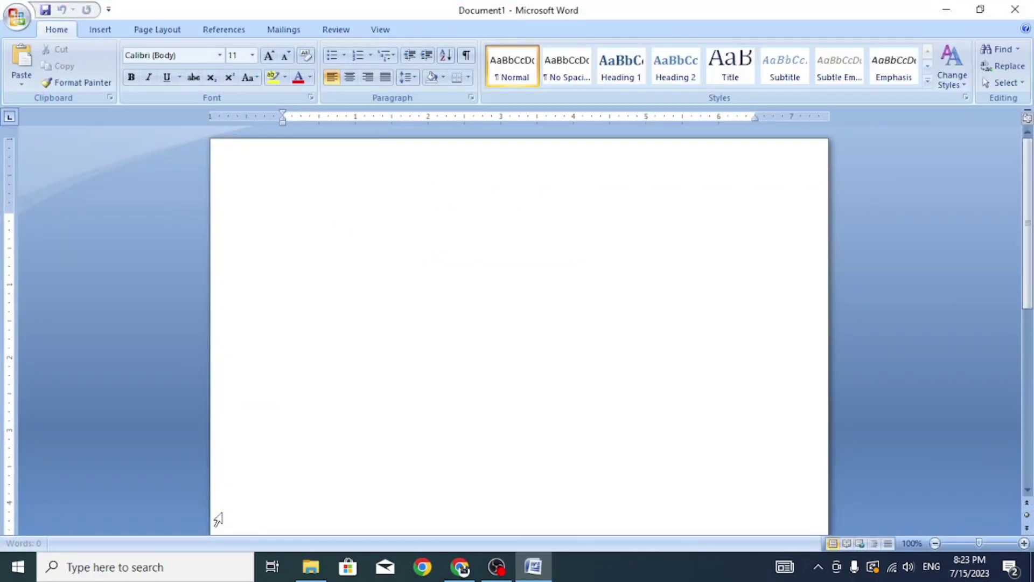
pyautogui.click(18, 19)
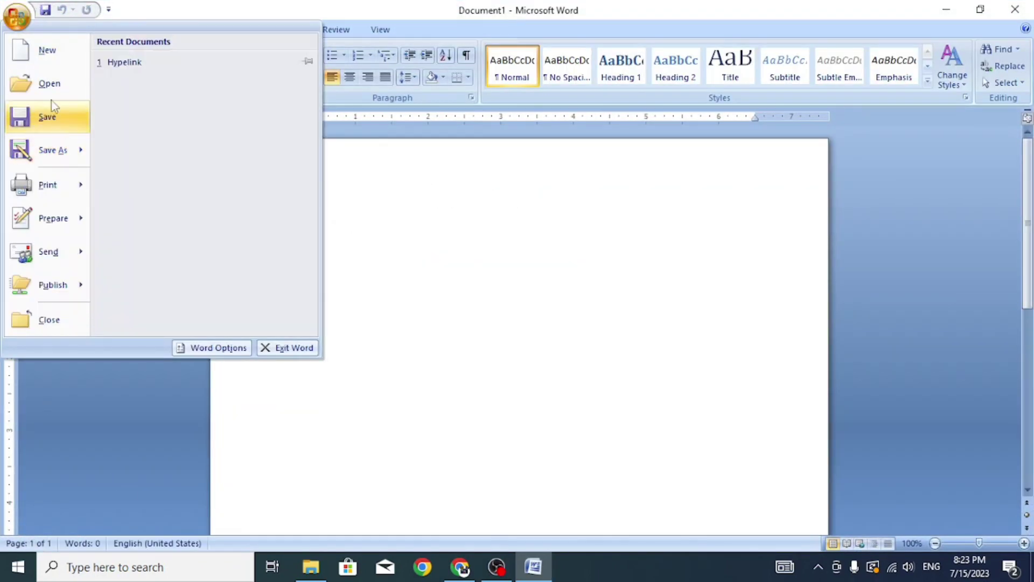
pyautogui.click(119, 64)
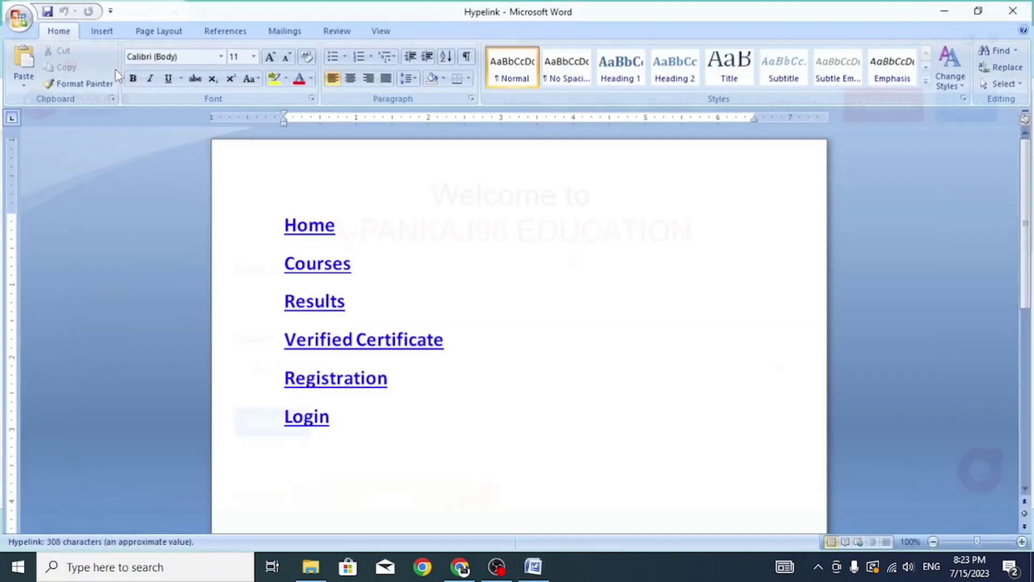